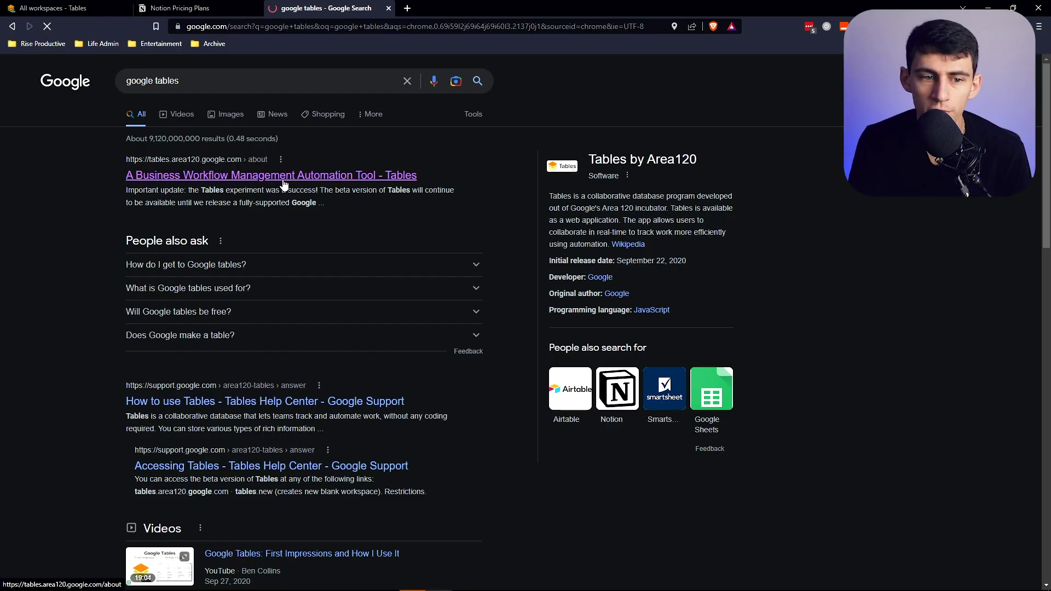
# Open the Tables about page from the search results, then return to the workspaces tab
pyautogui.click(284, 176)
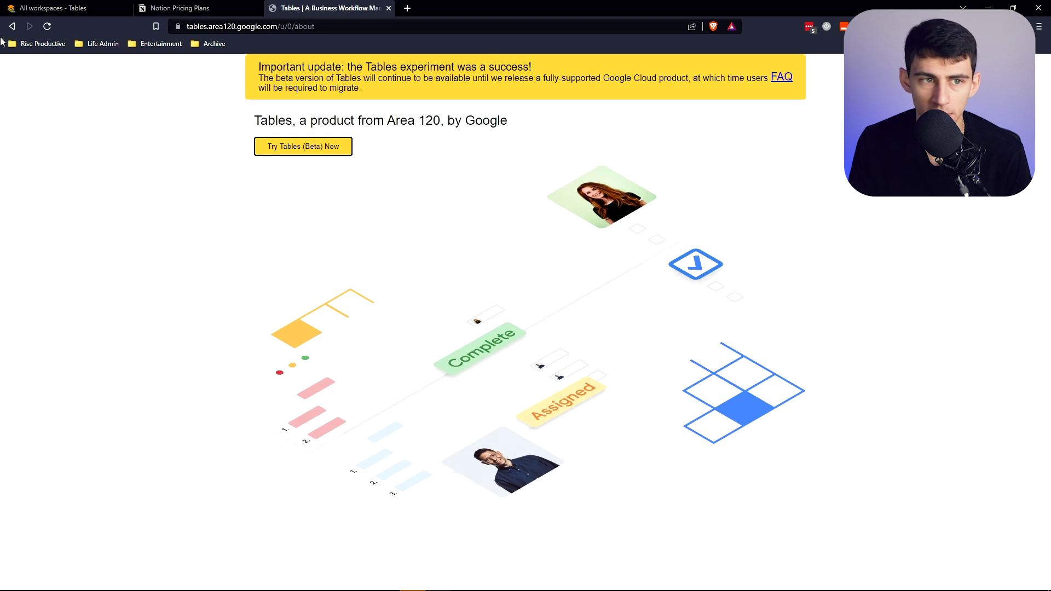
pyautogui.hotkey('ctrl', 'Tab')
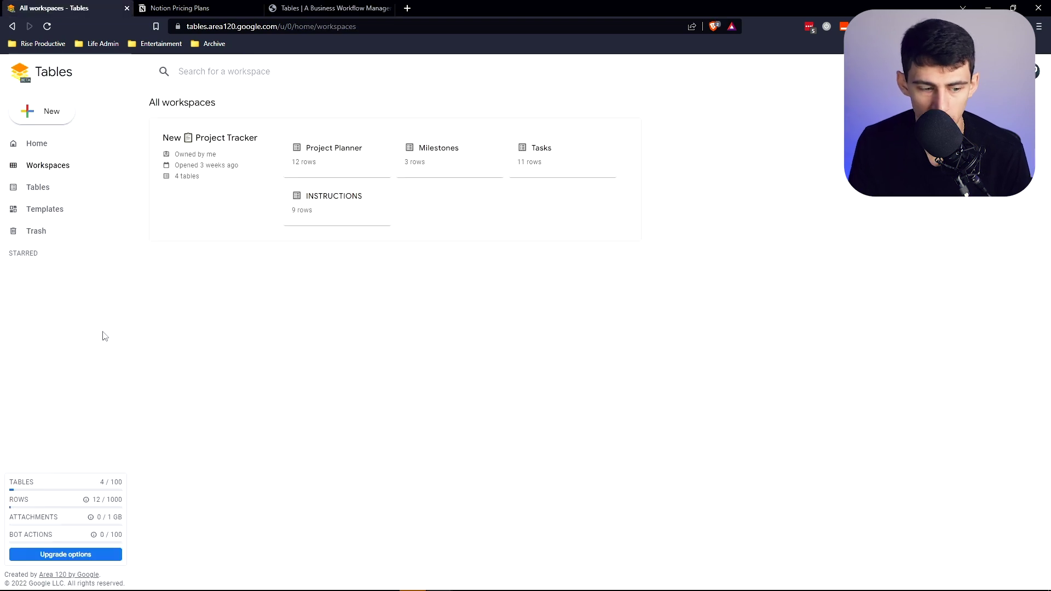
# Review Tables usage limits and the paid-plan upgrade offer, dismissing the upgrade questionnaire
pyautogui.click(73, 555)
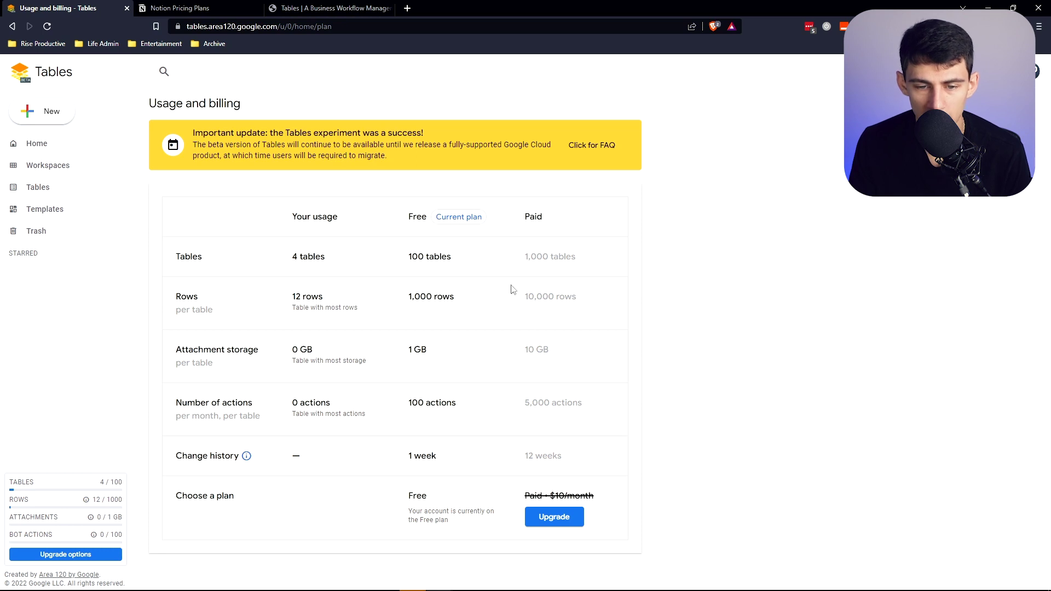
pyautogui.click(552, 524)
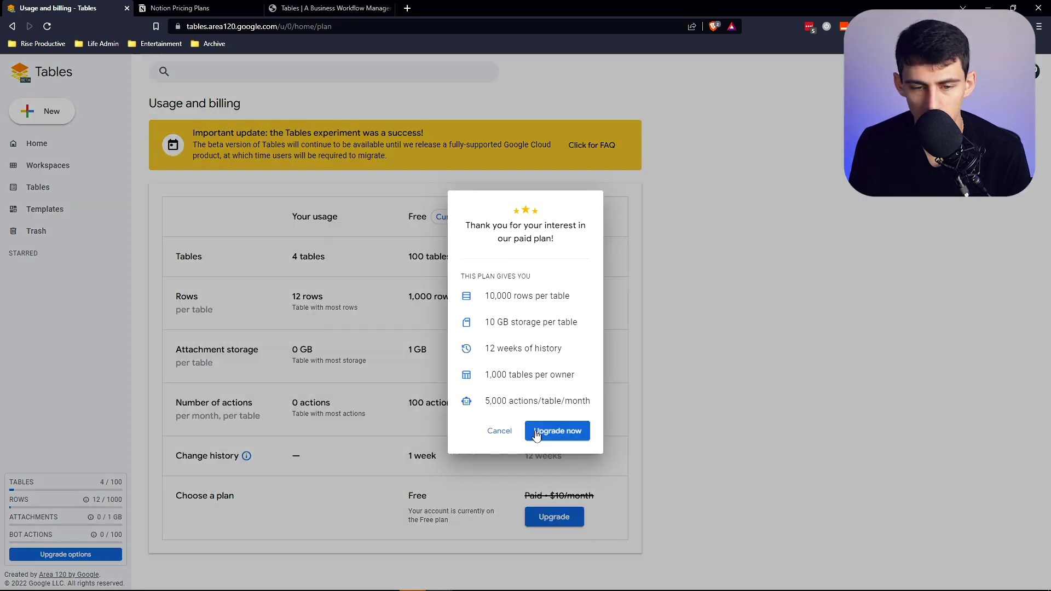
pyautogui.click(536, 434)
pyautogui.click(751, 271)
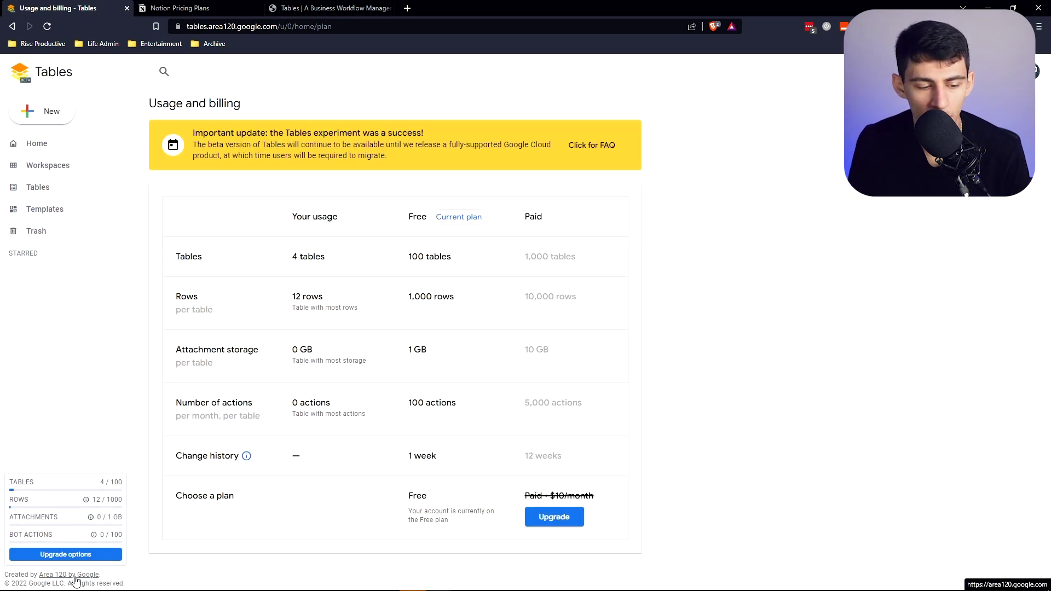
# Compare with Notion's pricing plans, then go to the Tables Home page
pyautogui.click(290, 7)
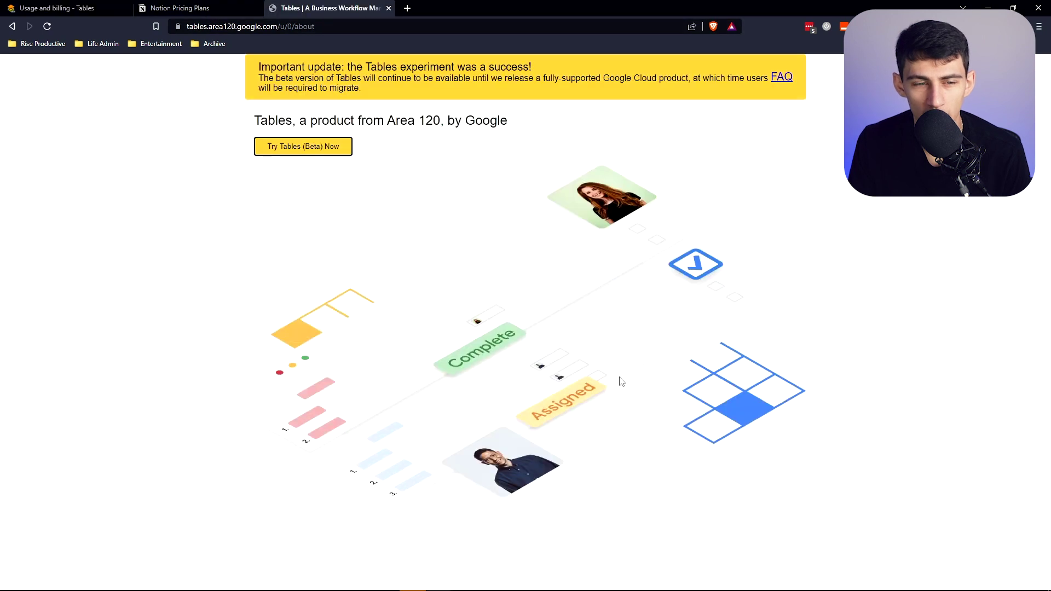
pyautogui.click(106, 6)
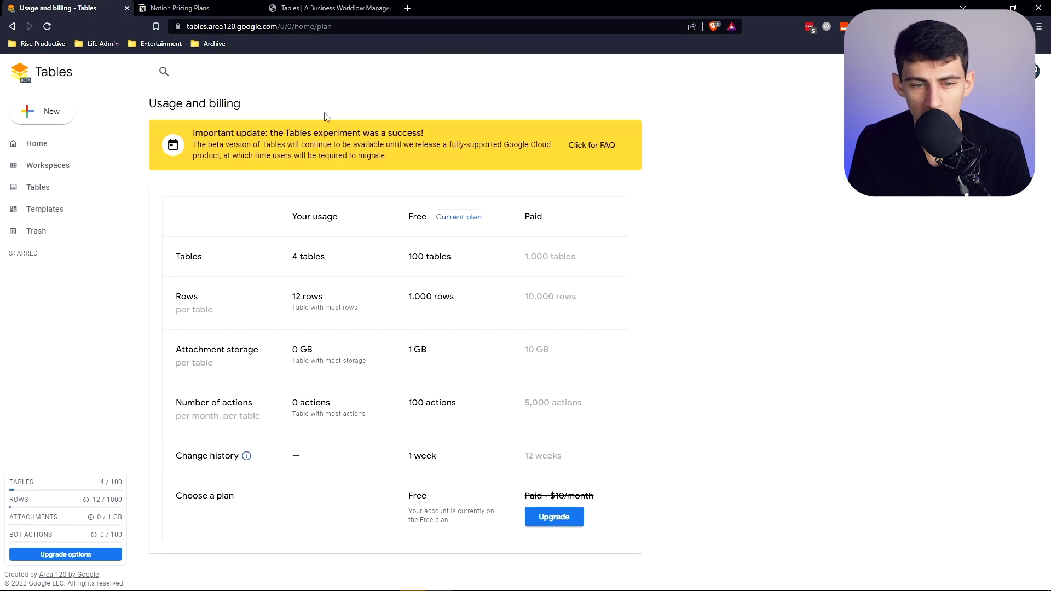
pyautogui.click(186, 6)
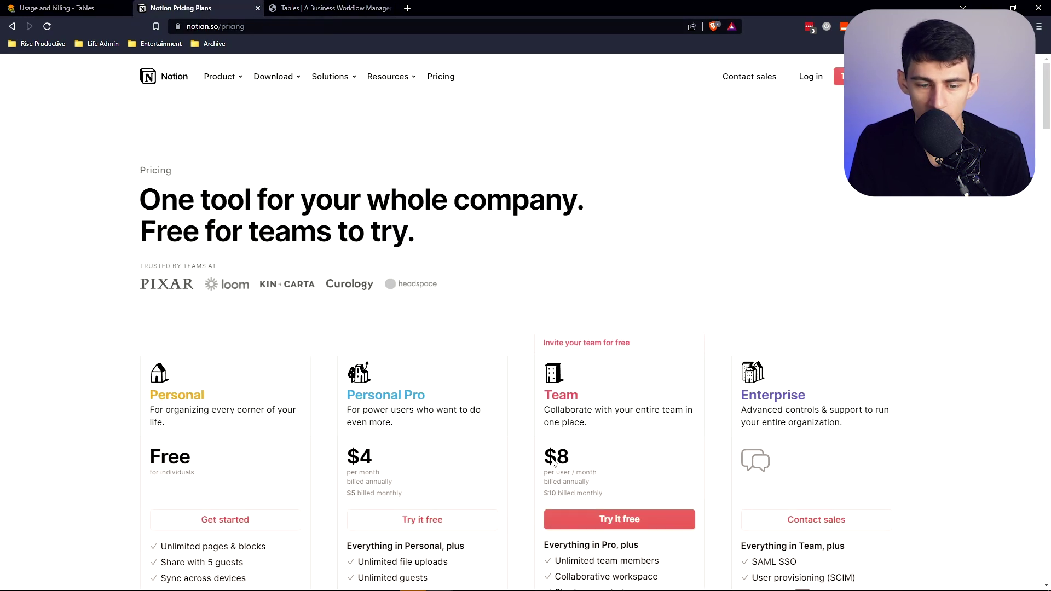
pyautogui.scroll(-3, 553, 465)
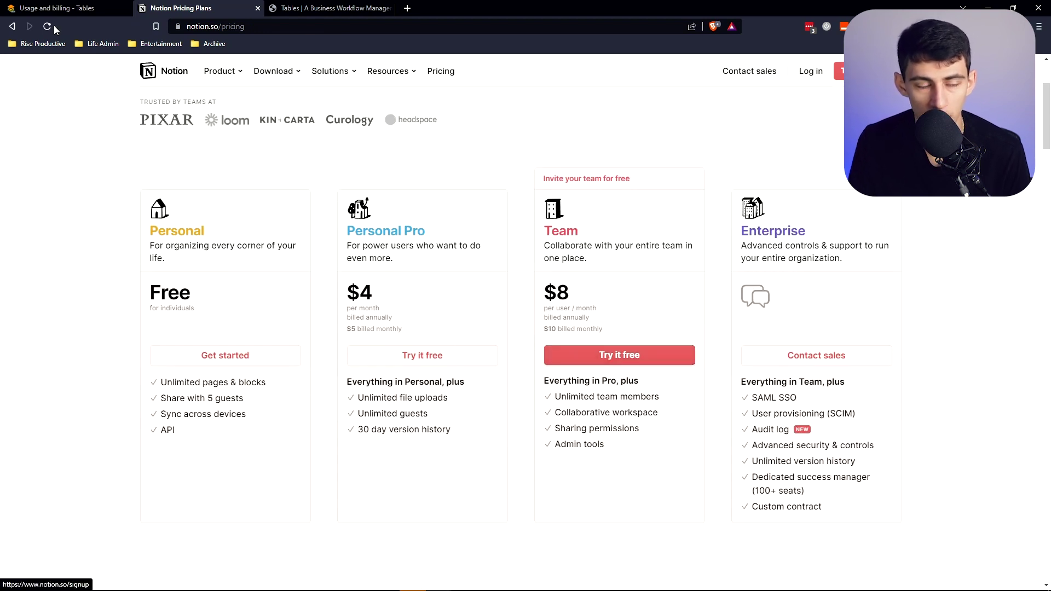
pyautogui.click(33, 8)
pyautogui.click(30, 151)
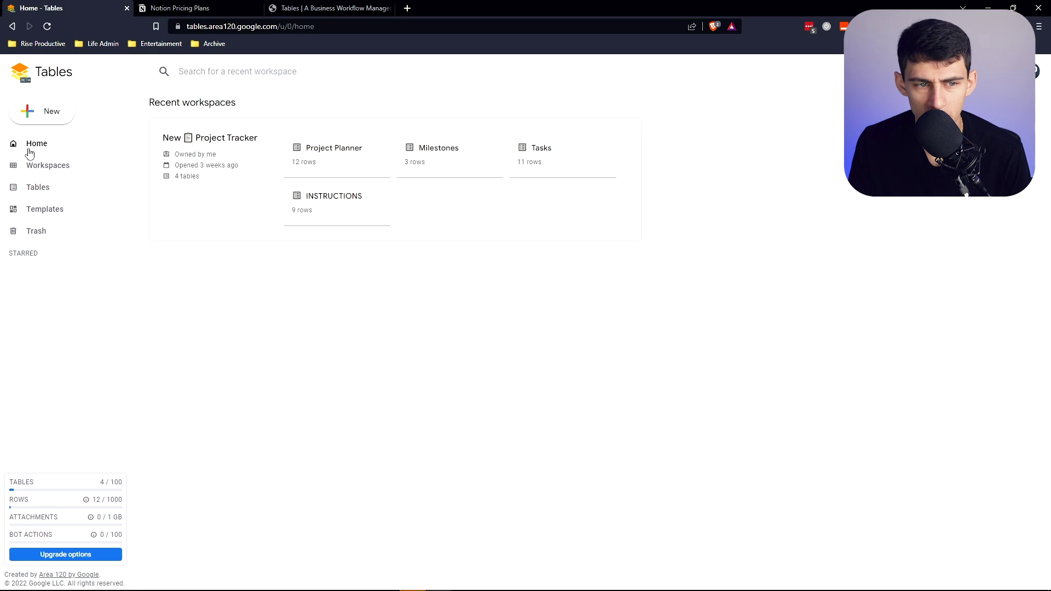
# Open the New Project Tracker workspace from the Workspaces list
pyautogui.click(65, 166)
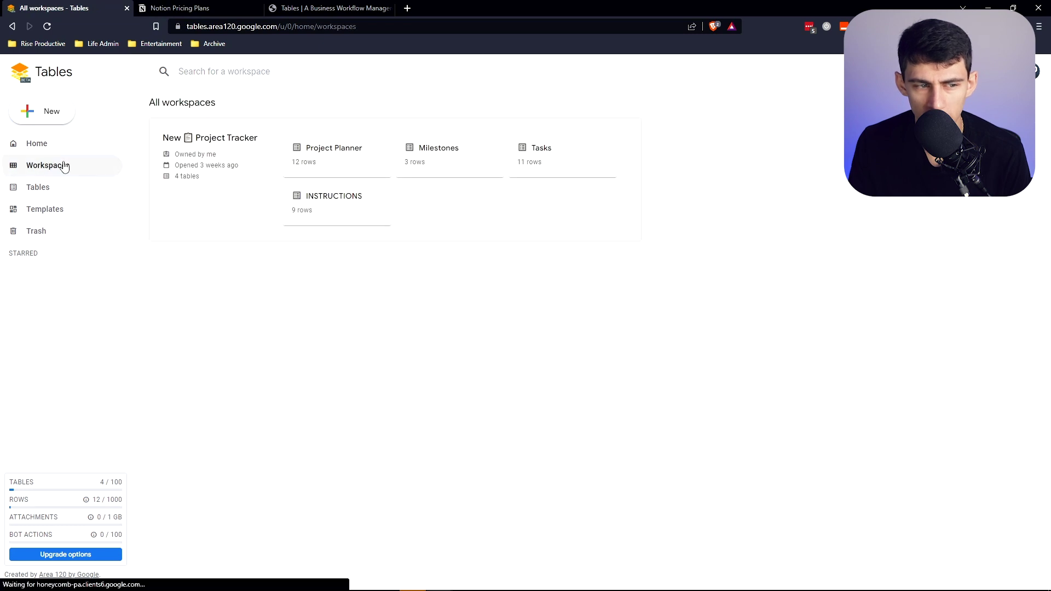
pyautogui.click(270, 139)
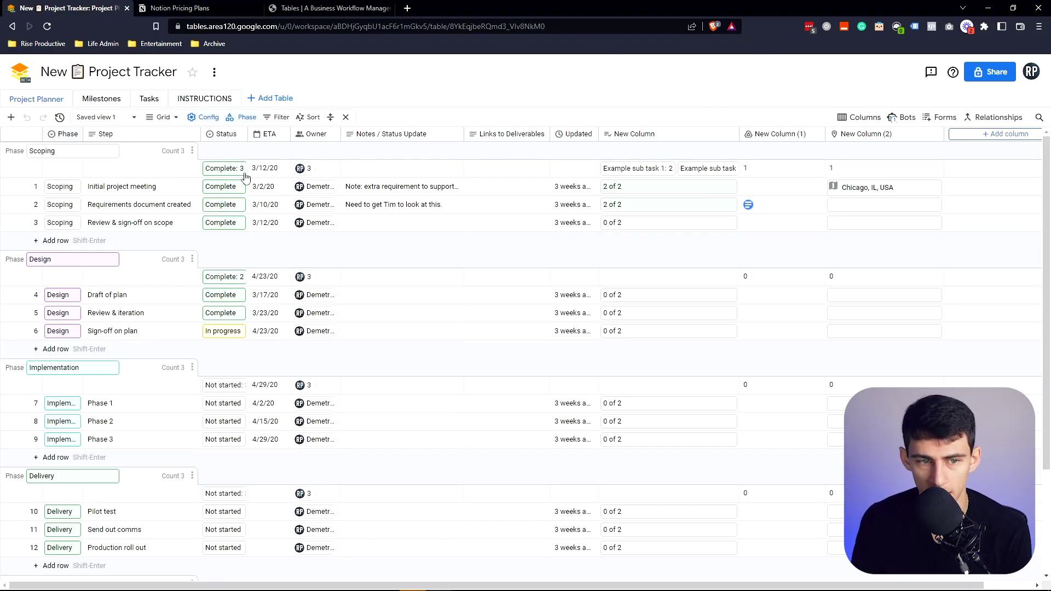
# Browse the column types for a new column, including Link to table, then cancel it
pyautogui.click(969, 134)
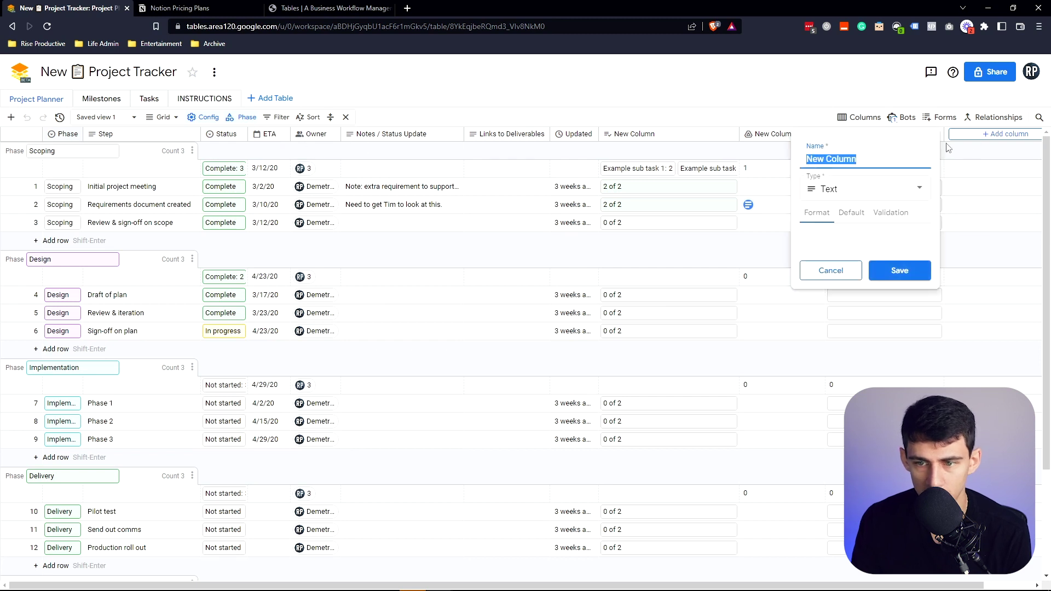
pyautogui.click(866, 186)
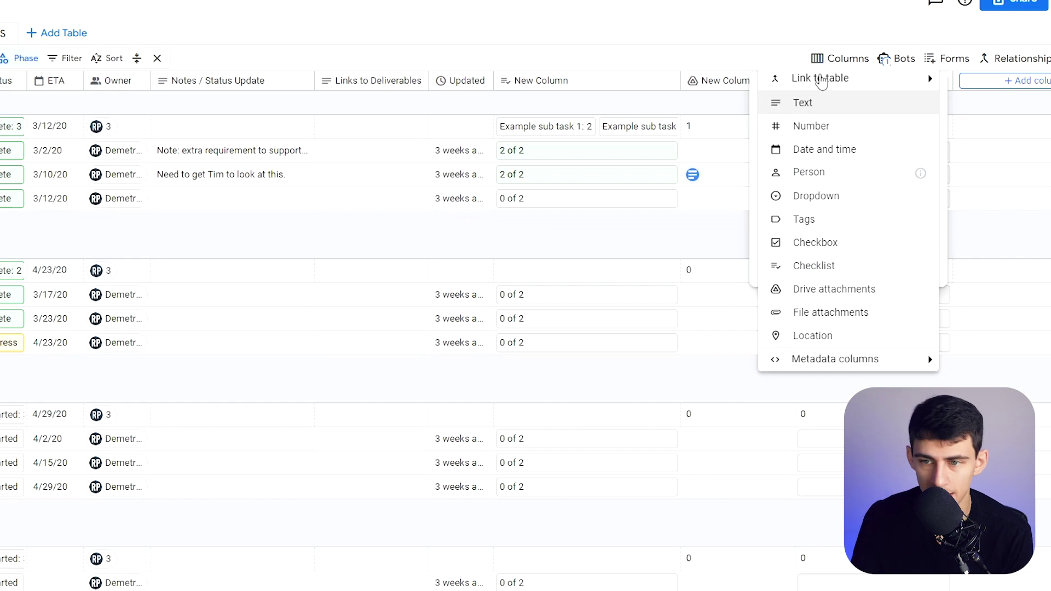
pyautogui.click(821, 80)
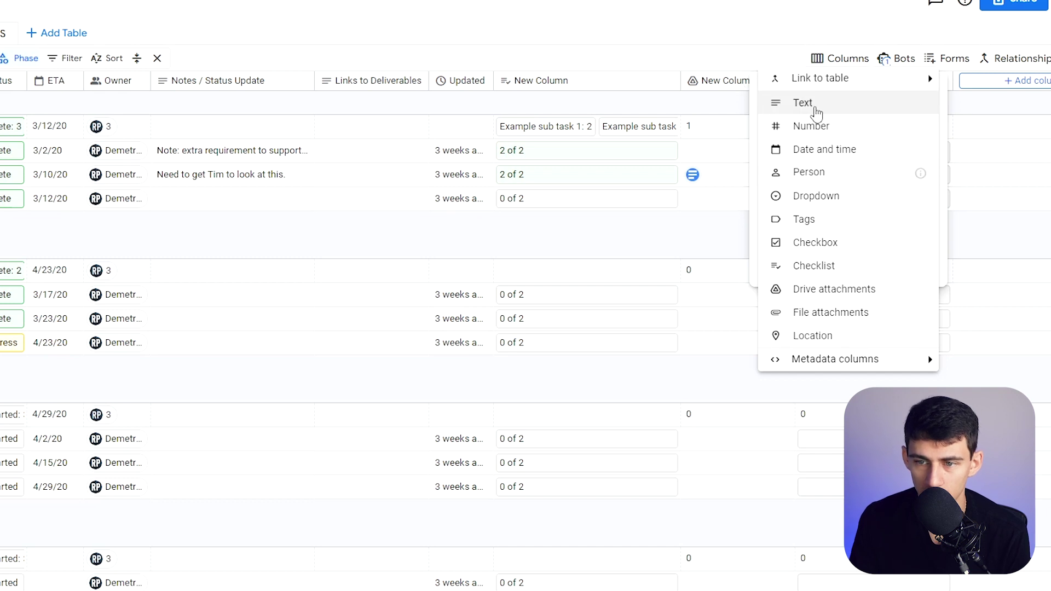
pyautogui.moveTo(821, 79)
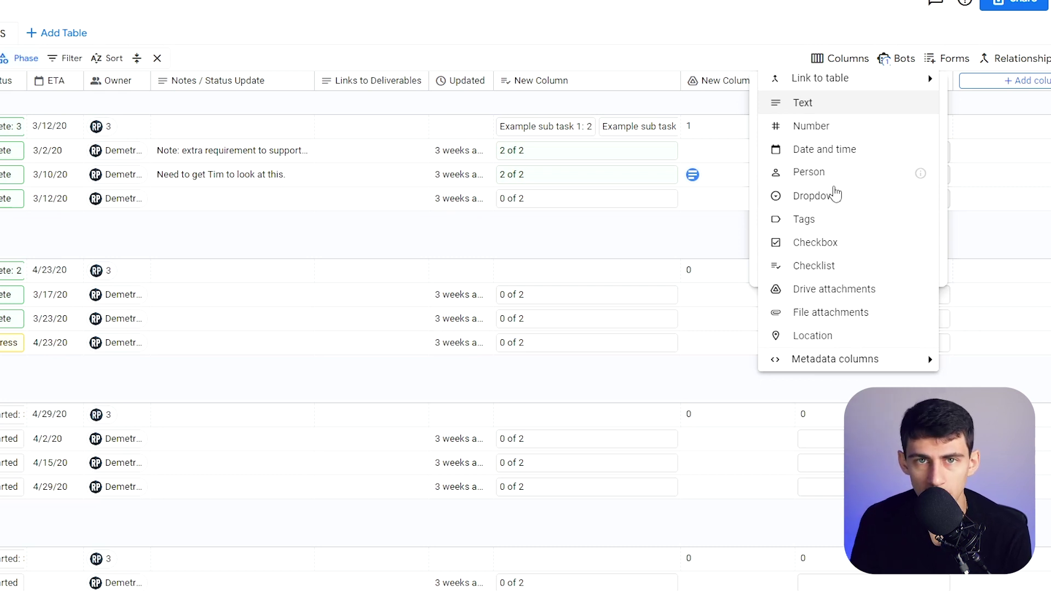
pyautogui.moveTo(809, 362)
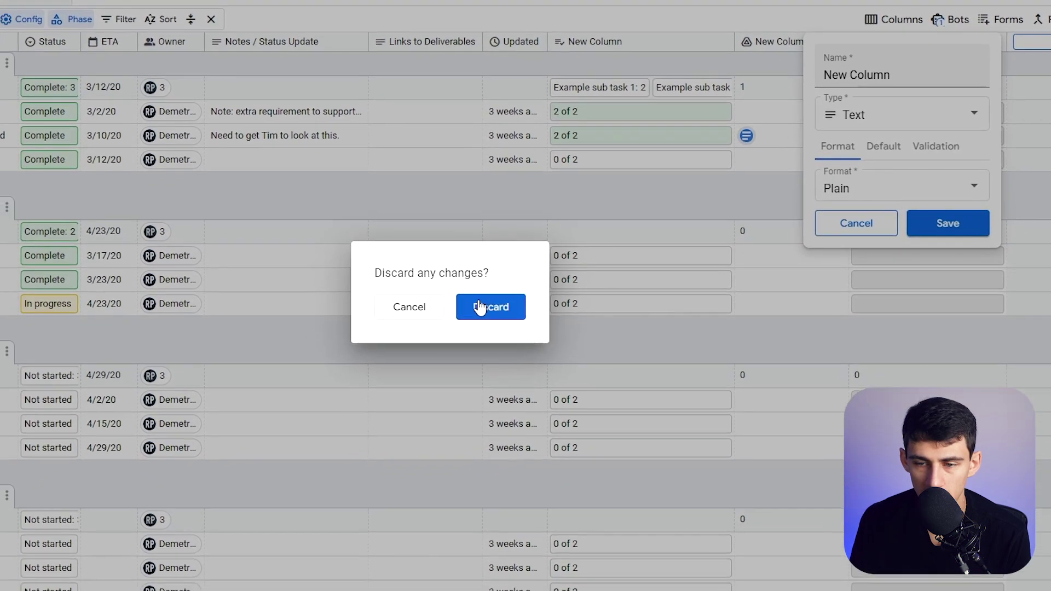
pyautogui.click(439, 346)
# Inspect the Edit table columns list and the ETA column's options, then close the dialog
pyautogui.click(902, 2)
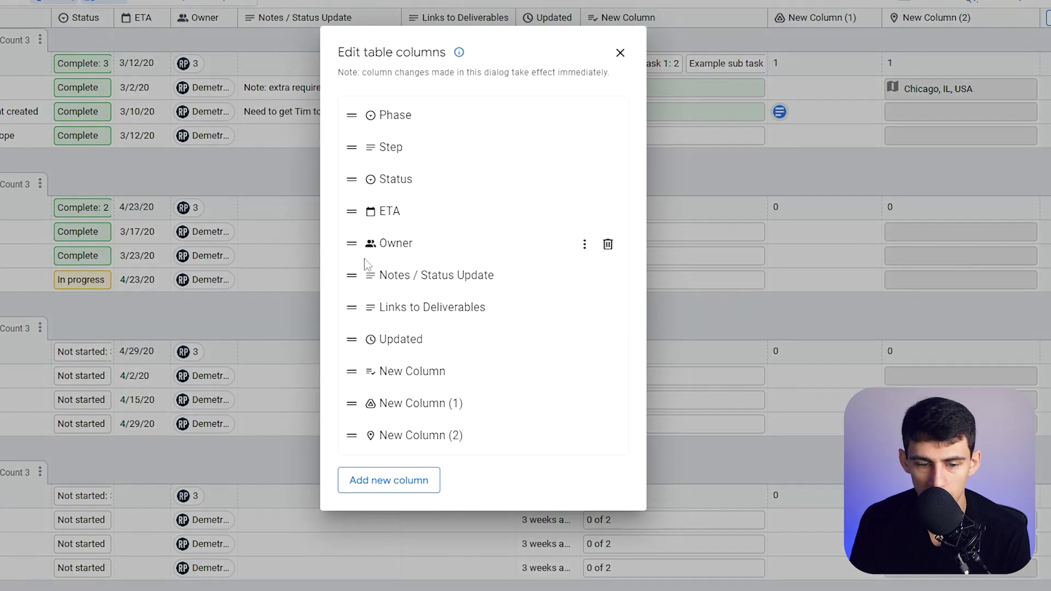
pyautogui.click(585, 213)
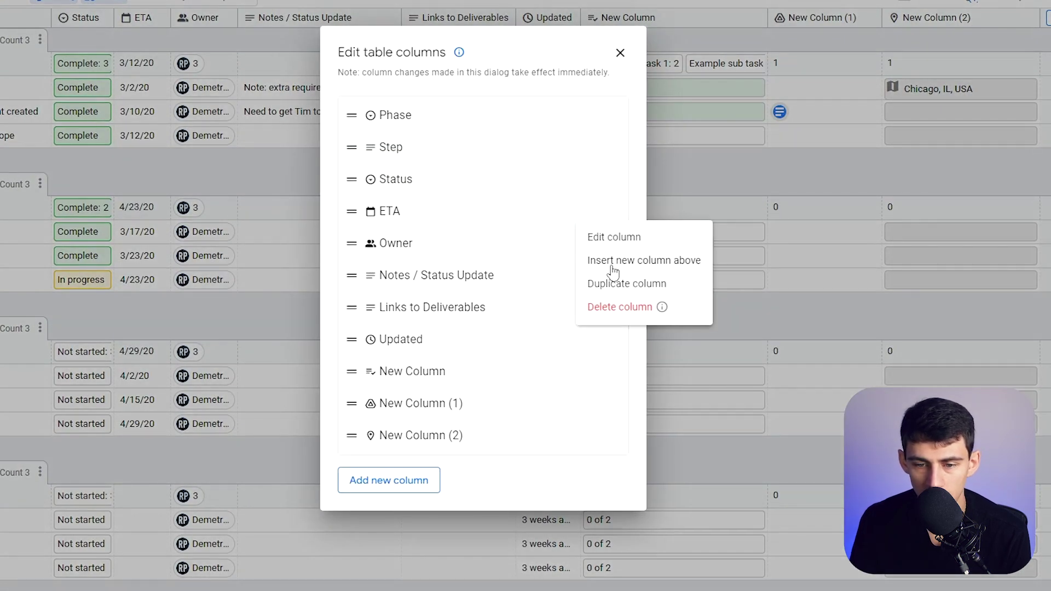
pyautogui.click(417, 125)
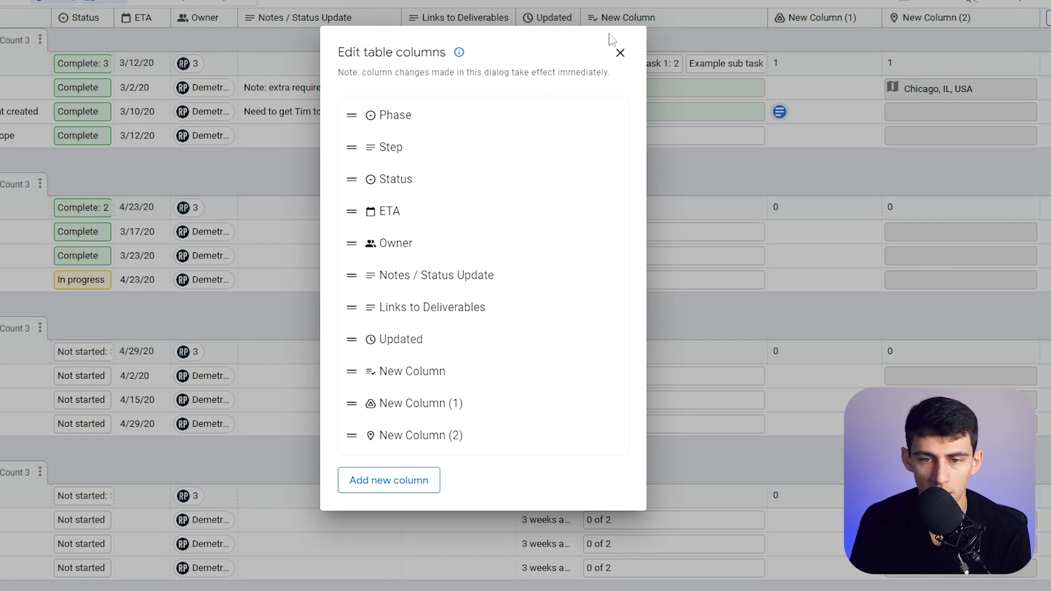
pyautogui.click(620, 52)
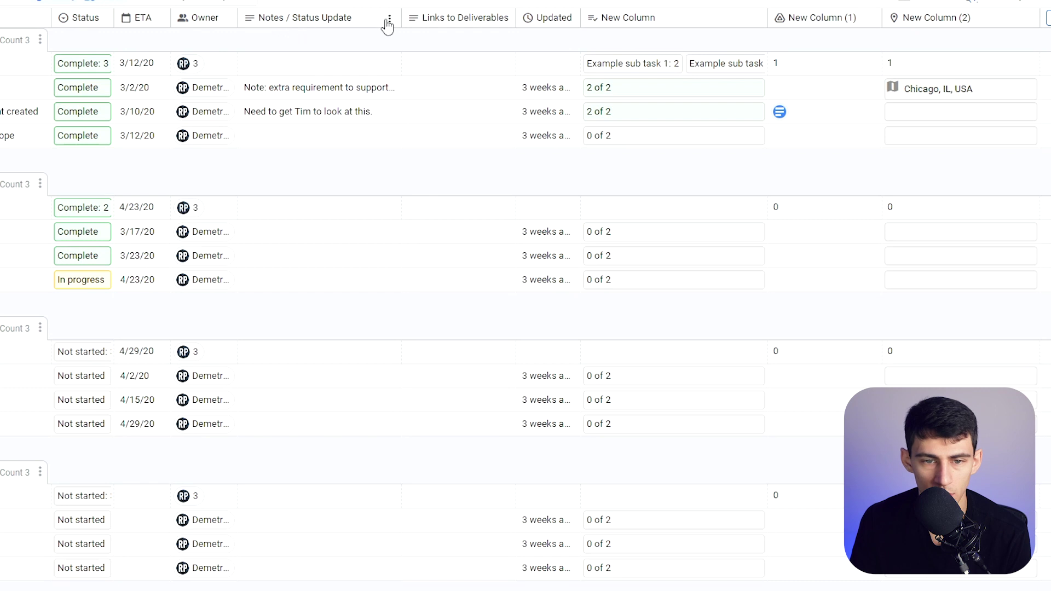
# Freeze the Phase column and scroll sideways to confirm it stays in place
pyautogui.click(386, 23)
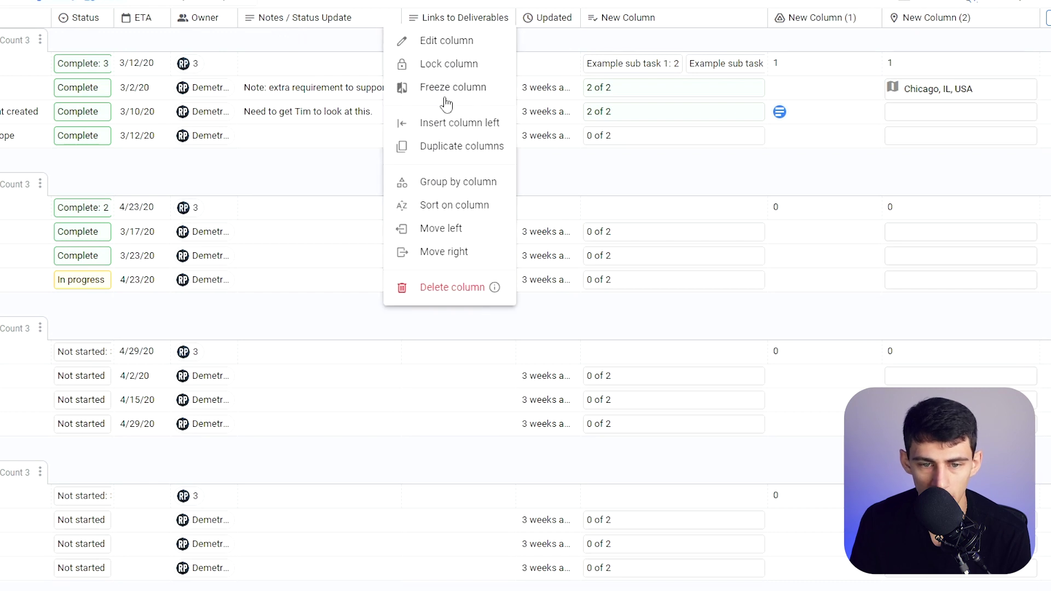
pyautogui.click(77, 135)
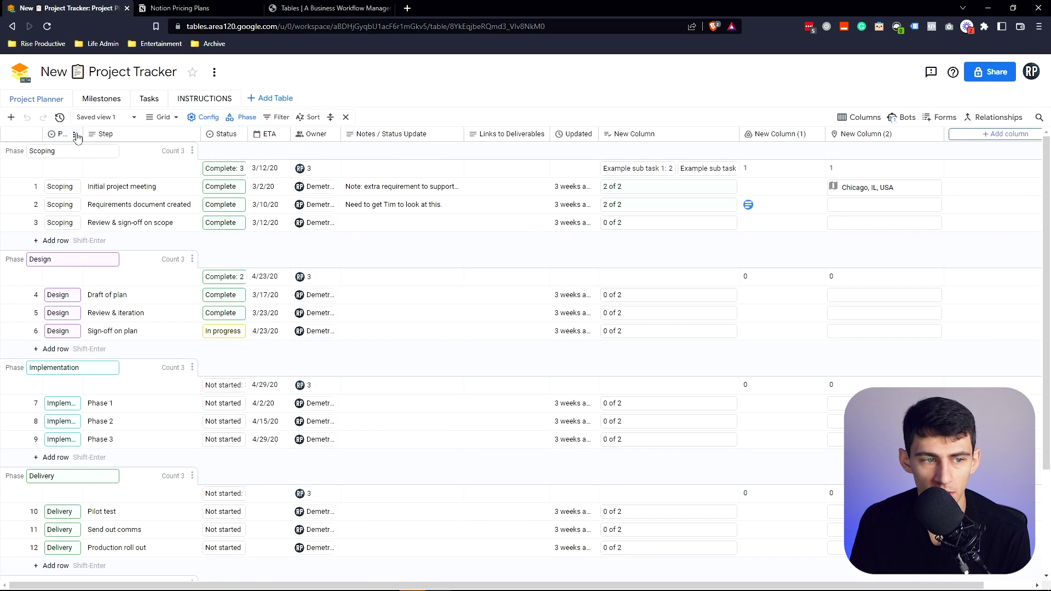
pyautogui.click(77, 135)
pyautogui.click(114, 170)
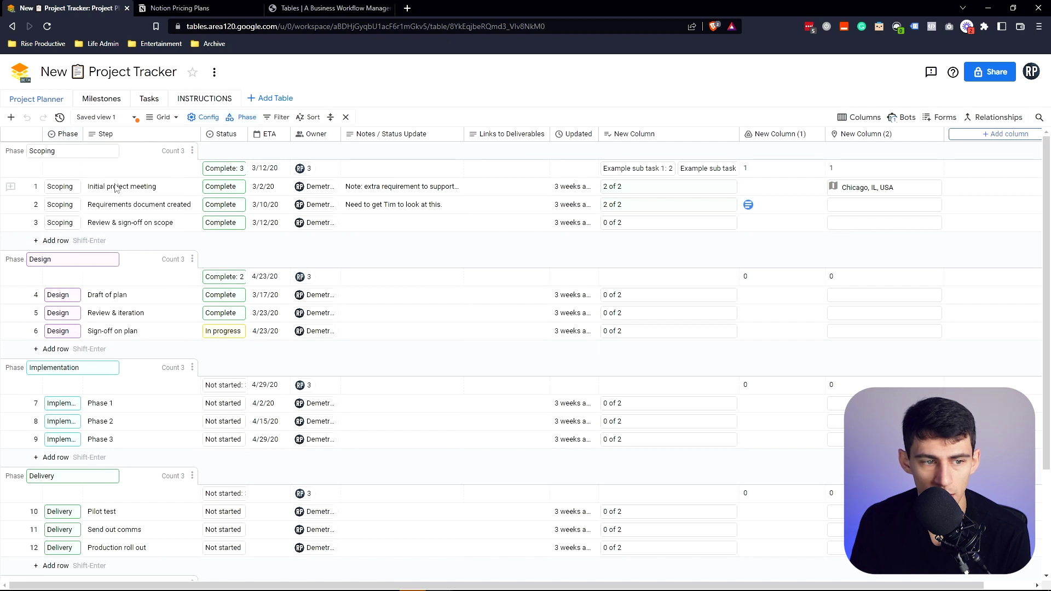
pyautogui.moveTo(312, 588); pyautogui.dragTo(360, 588)
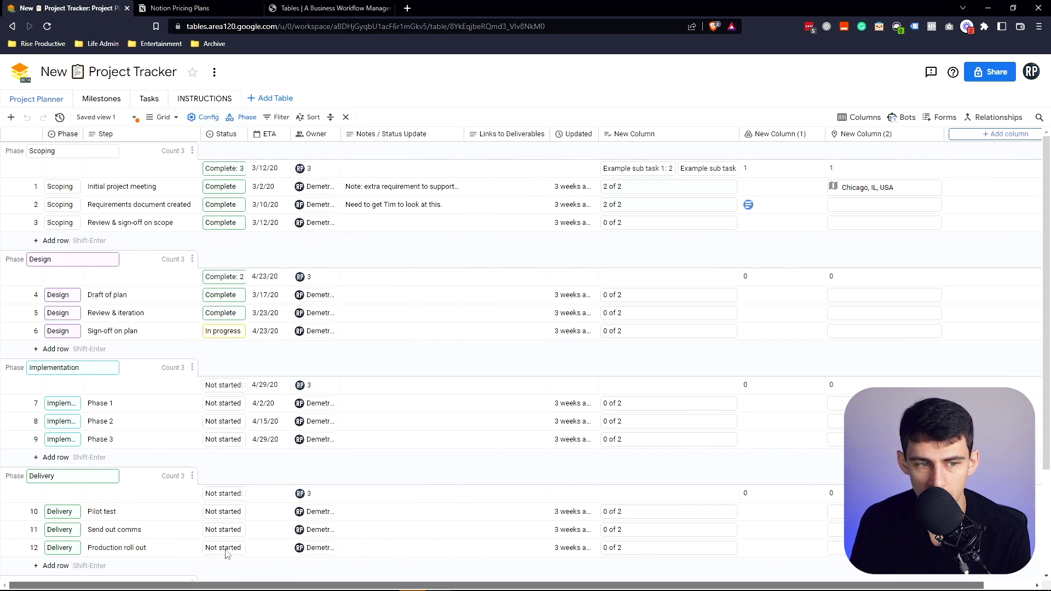
pyautogui.moveTo(529, 586); pyautogui.dragTo(471, 587)
# Check the Phase and New Column (1) header options without changing anything
pyautogui.click(74, 136)
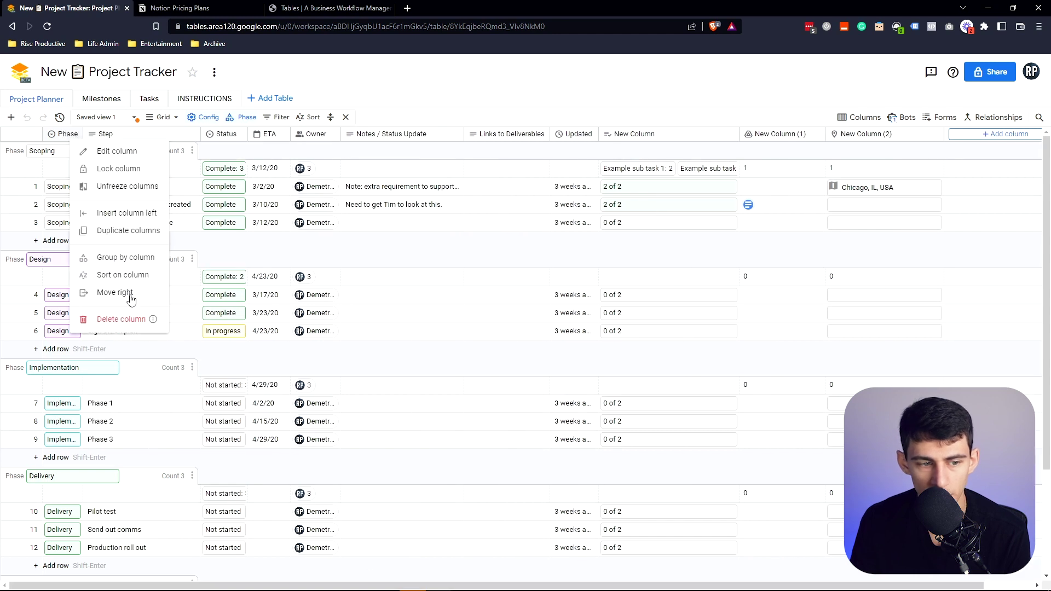
pyautogui.press('Escape')
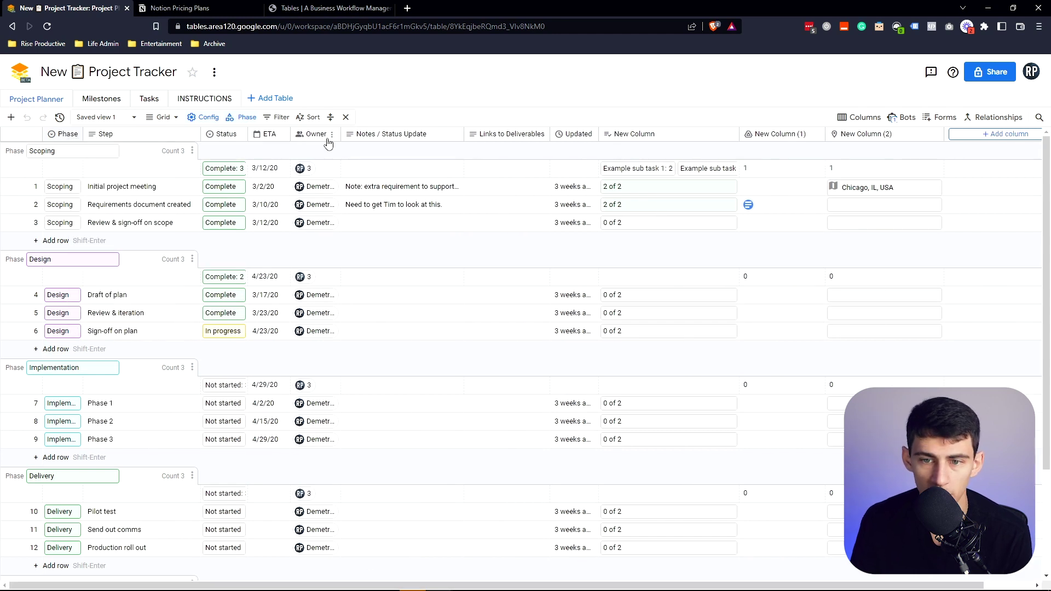
pyautogui.click(777, 133)
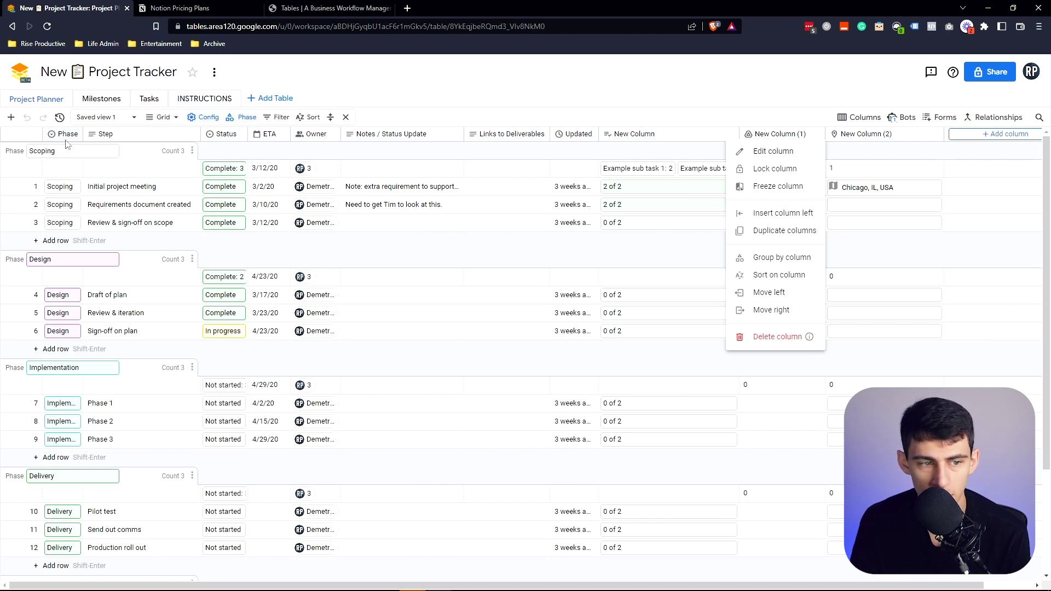
pyautogui.press('Escape')
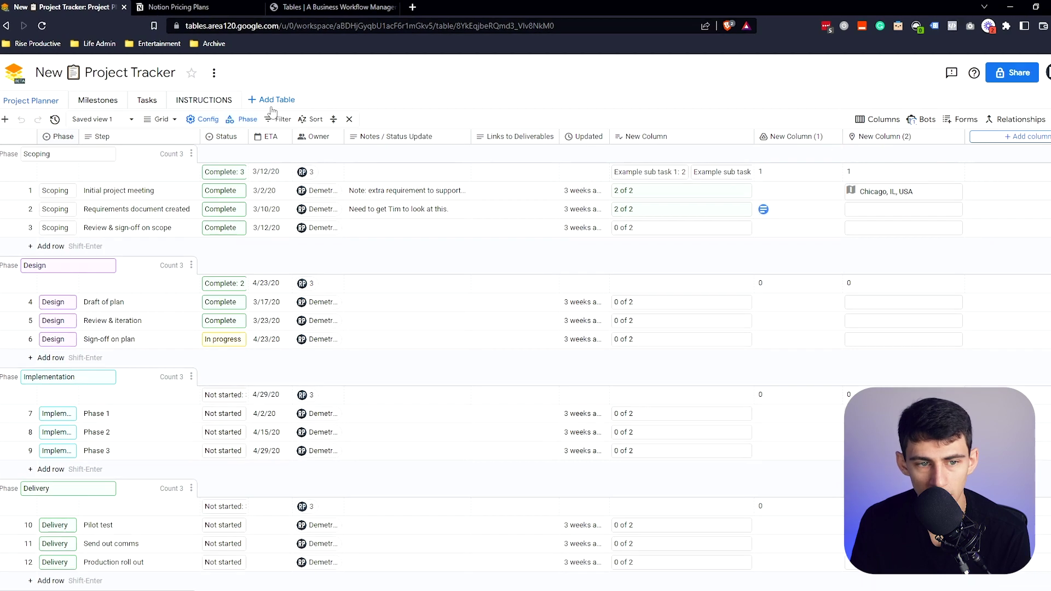
# Look over the layout choices, then cancel the Phase row grouping
pyautogui.click(147, 132)
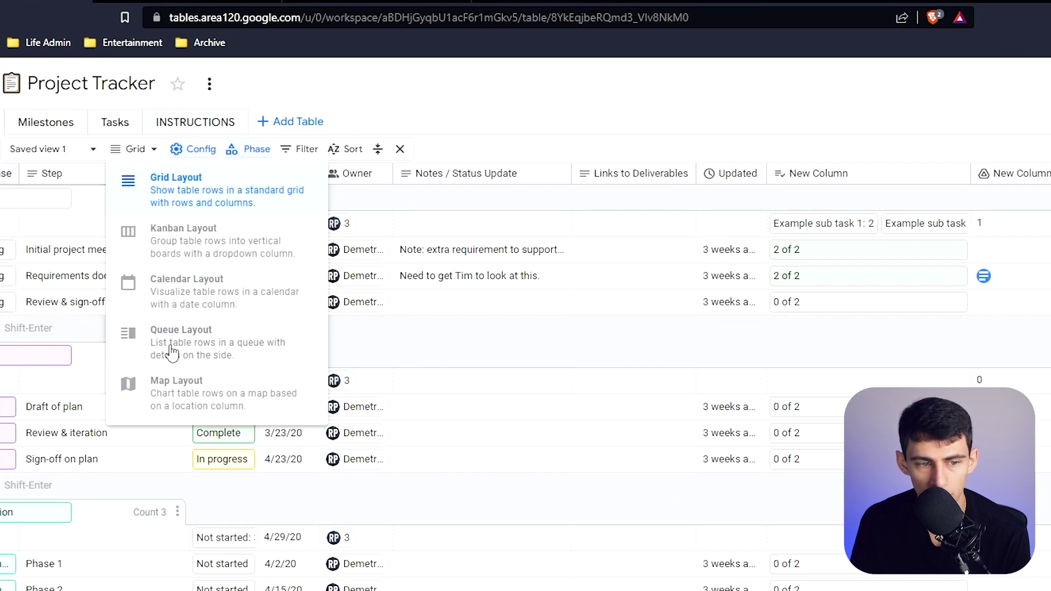
pyautogui.press('Escape')
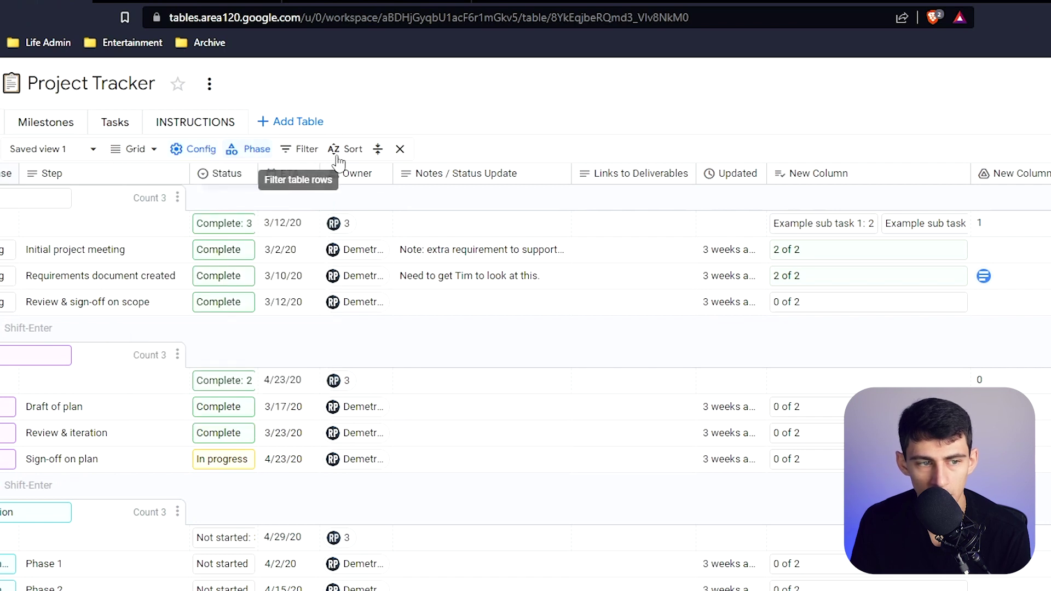
pyautogui.click(251, 159)
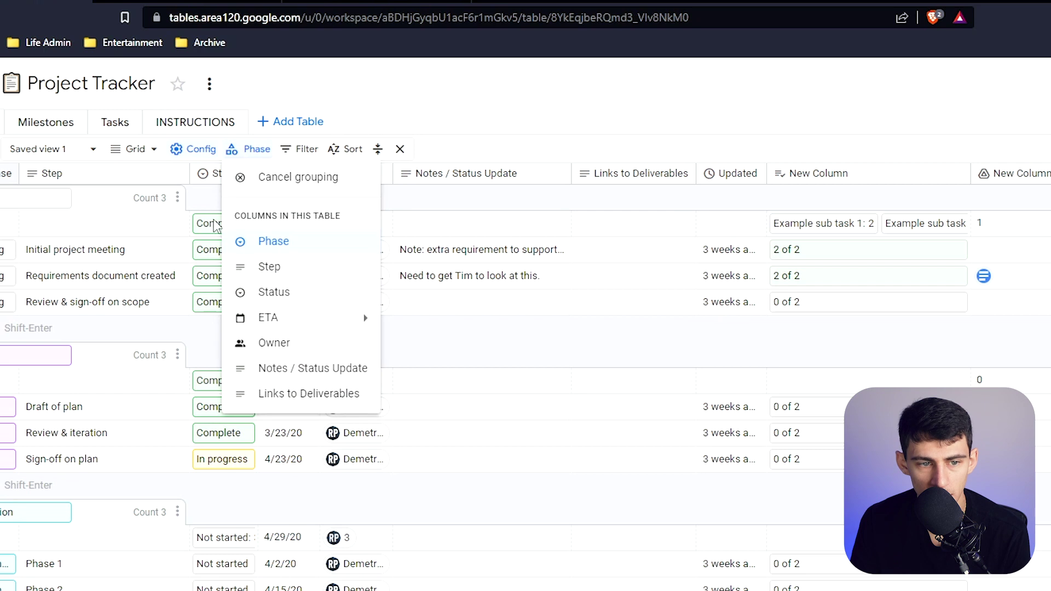
pyautogui.click(247, 175)
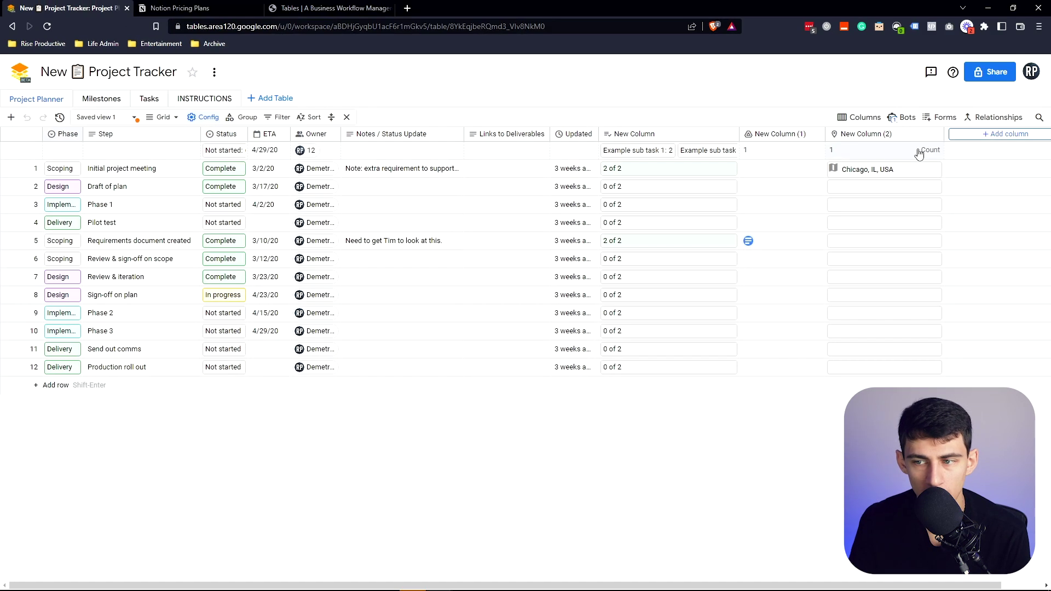
# Glance at the Tasks and Milestones tables and Notion pricing, then return to Project Planner
pyautogui.click(146, 100)
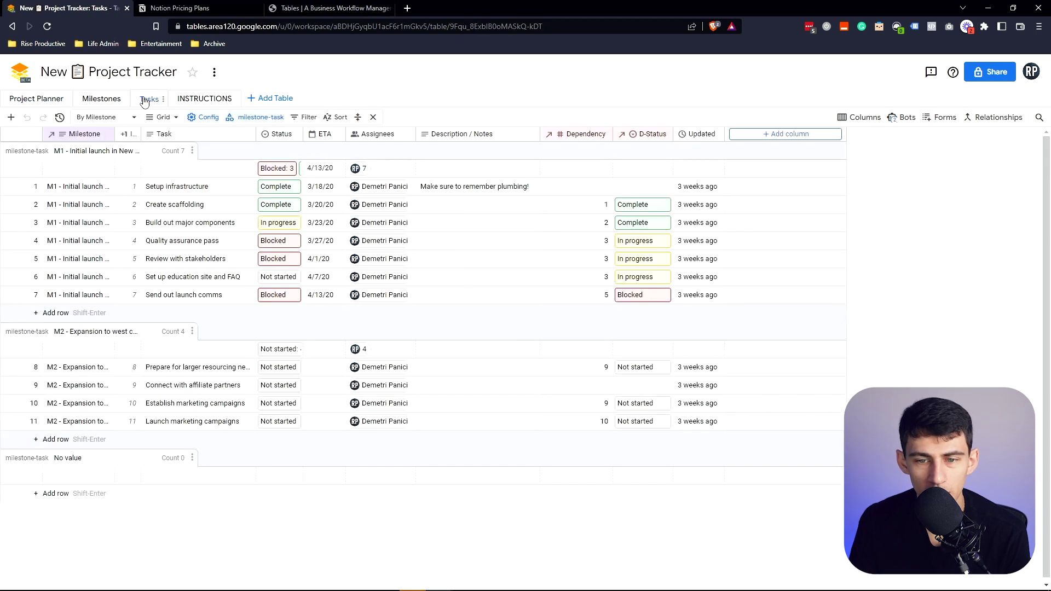
pyautogui.click(105, 100)
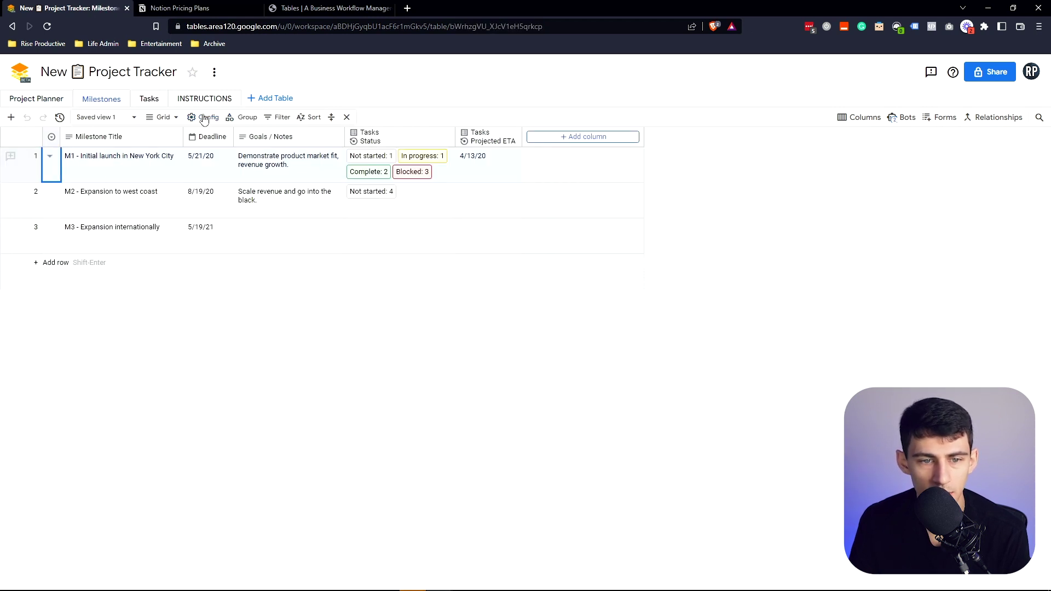
pyautogui.click(181, 7)
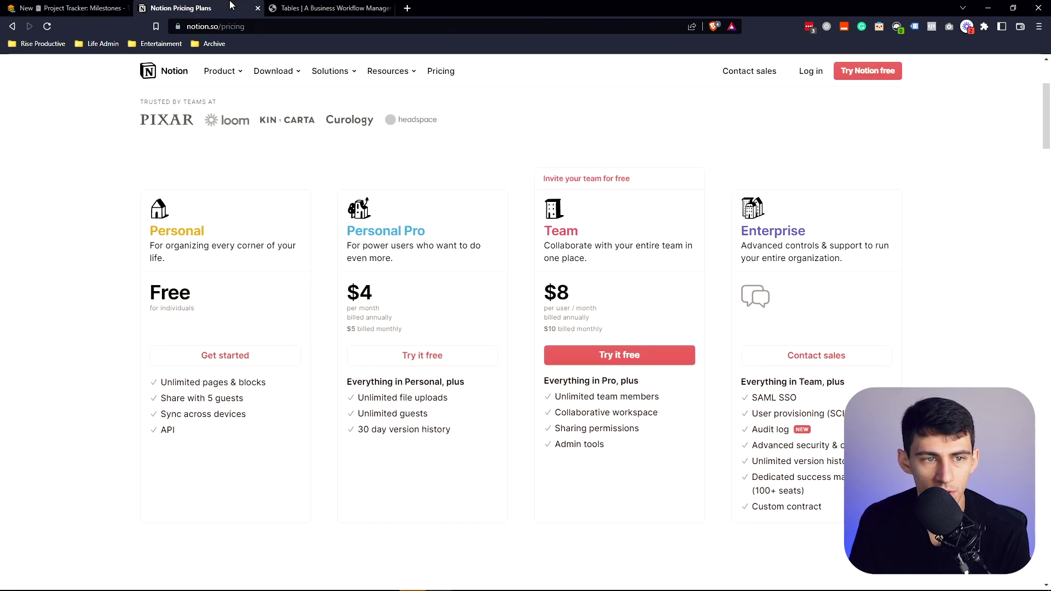
pyautogui.click(120, 6)
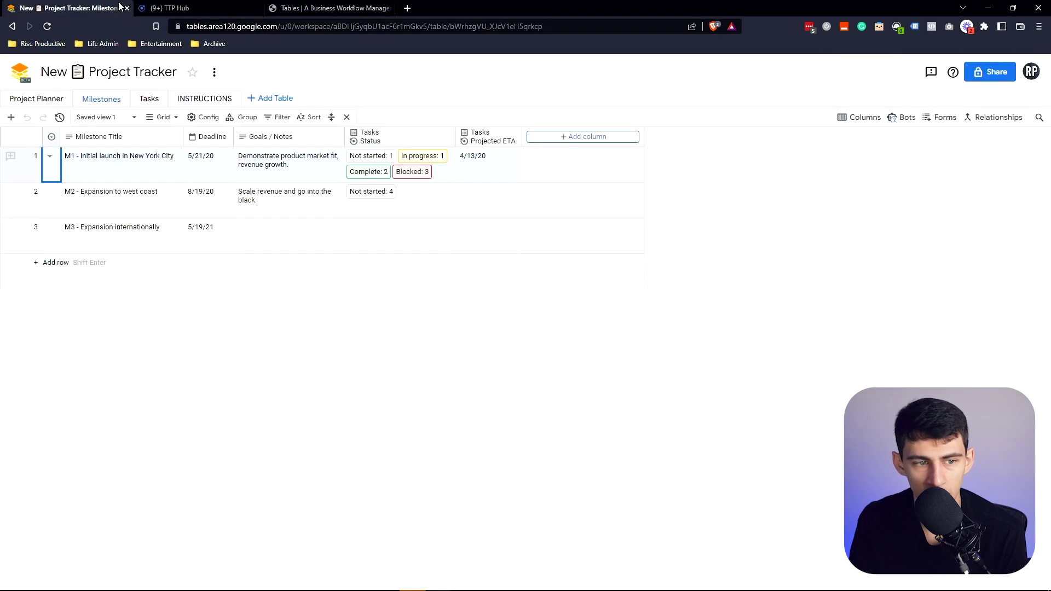
pyautogui.click(39, 101)
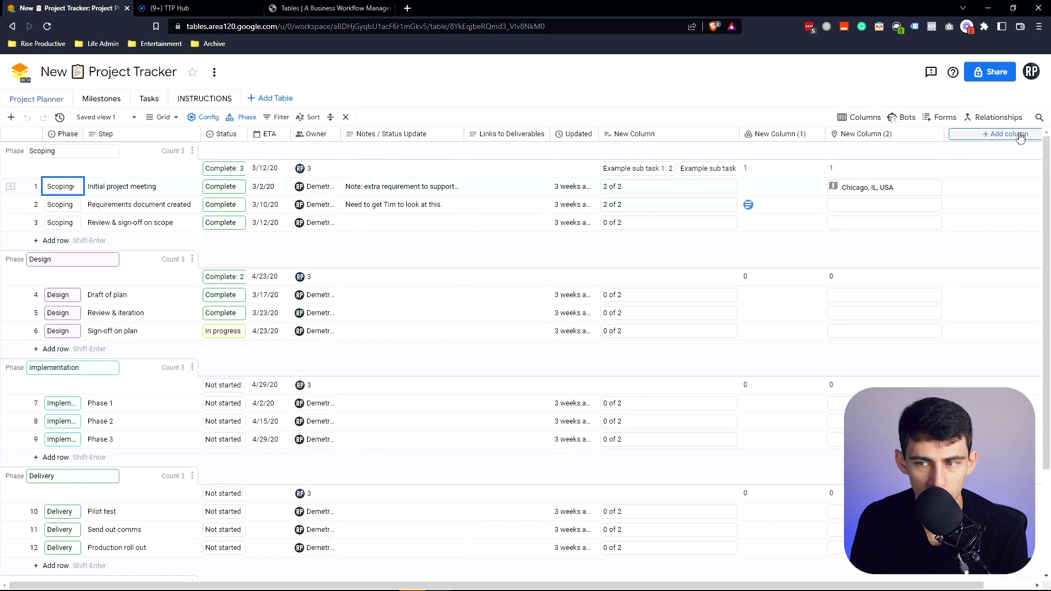
# Peek at the table's bots, then rename the checklist column to 'Sub Task'
pyautogui.click(903, 117)
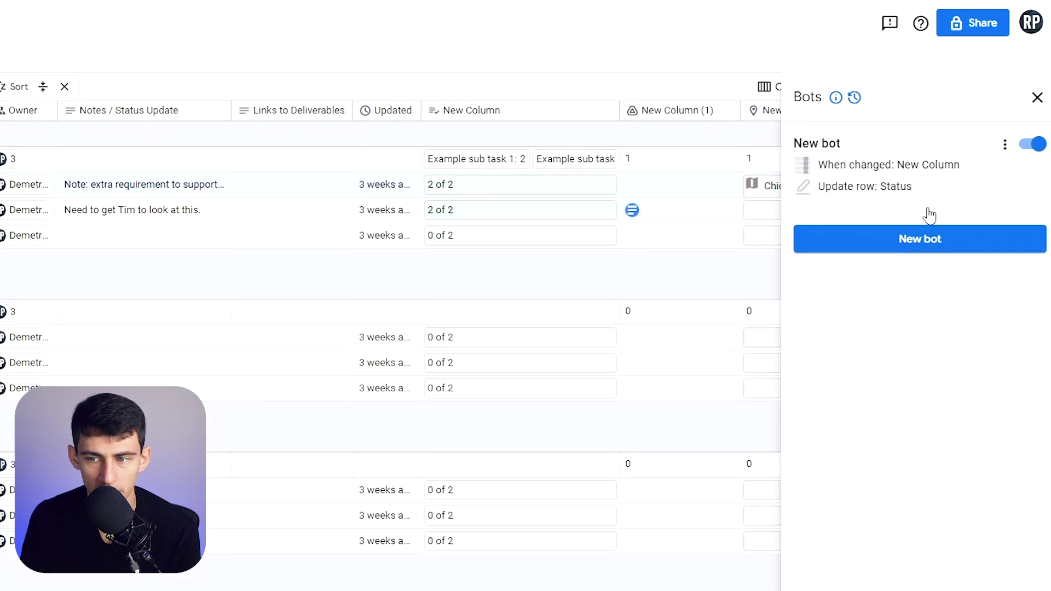
pyautogui.click(712, 162)
pyautogui.click(612, 112)
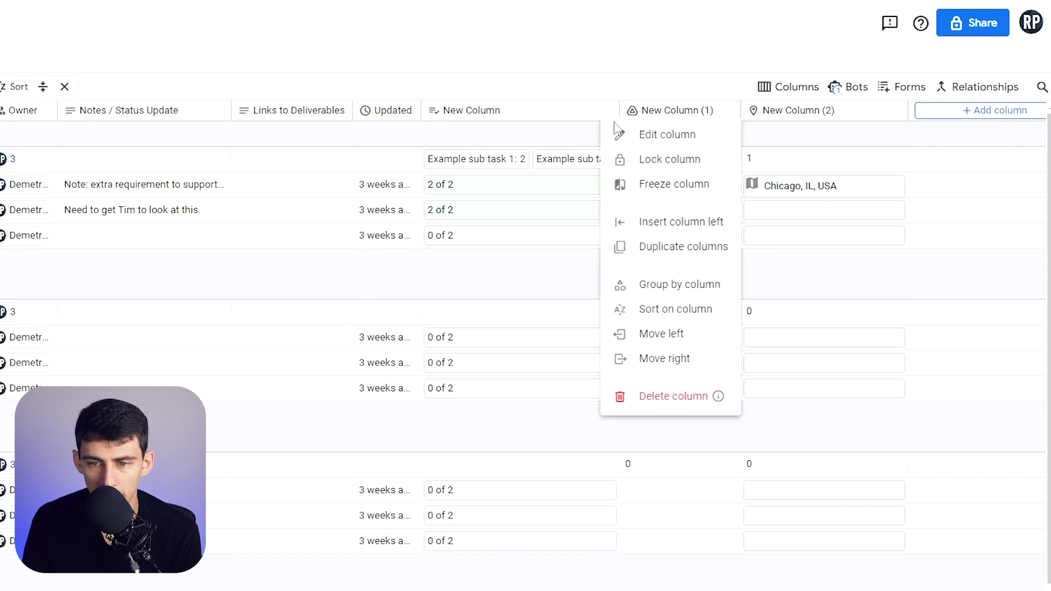
pyautogui.click(630, 134)
pyautogui.write('Sub')
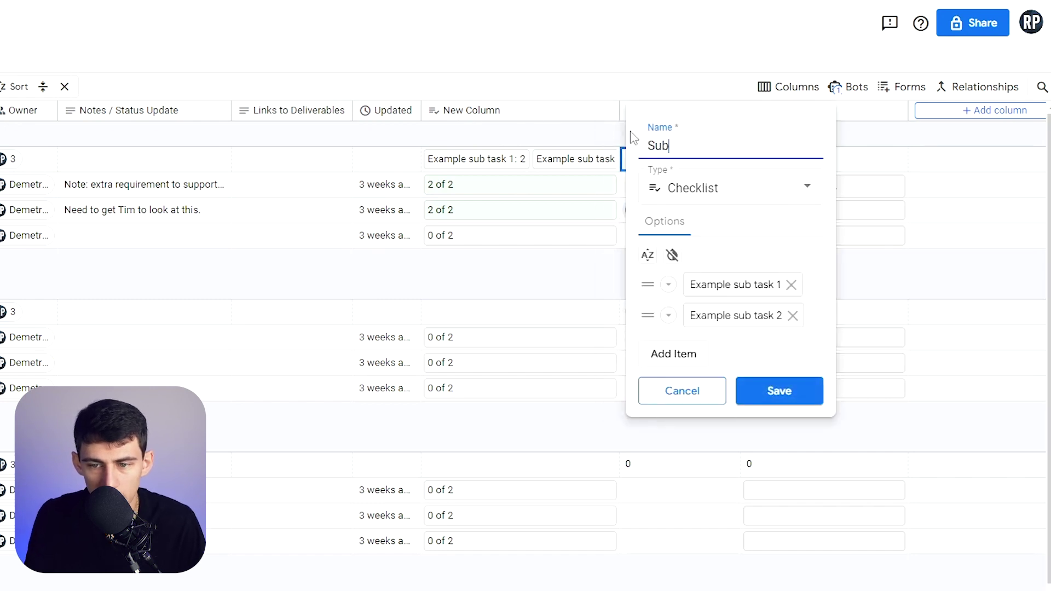
pyautogui.write(' Task')
pyautogui.press('Return')
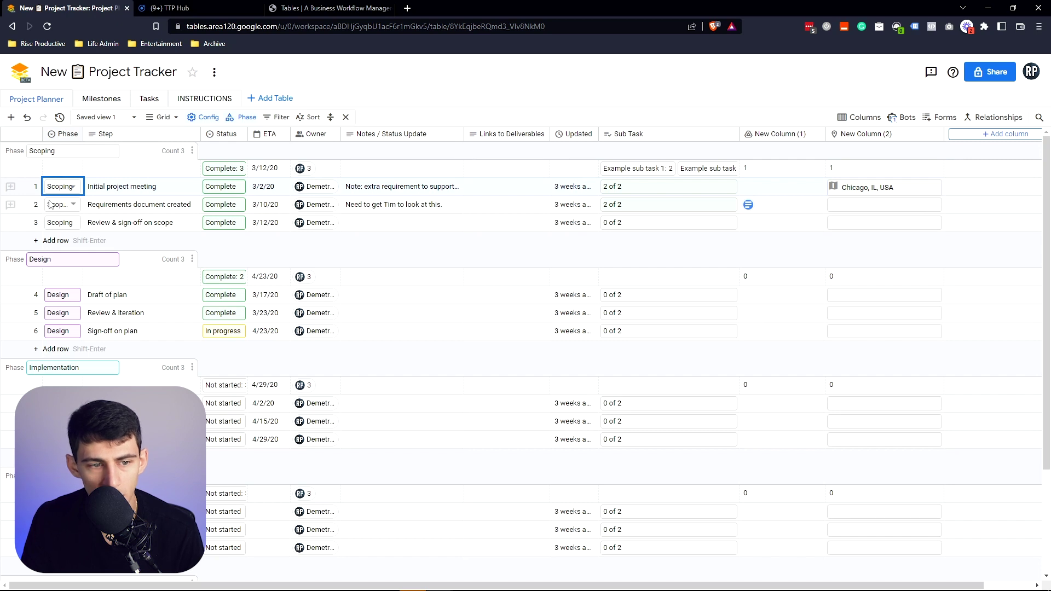
# Set row 3's status to Not started, open its Sub Task checklist, then switch to Notion
pyautogui.click(74, 222)
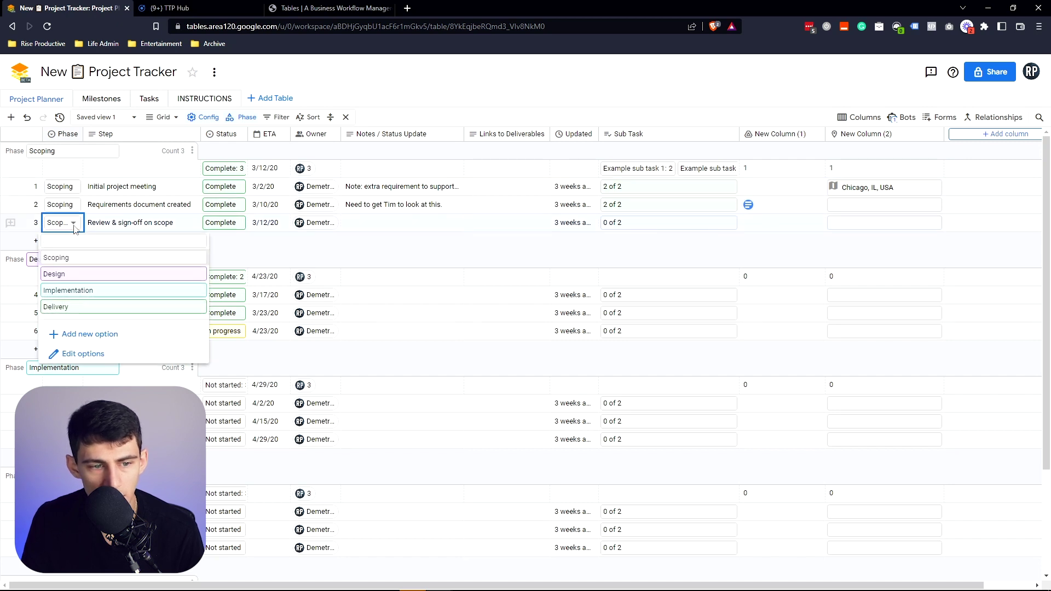
pyautogui.click(233, 223)
pyautogui.click(223, 258)
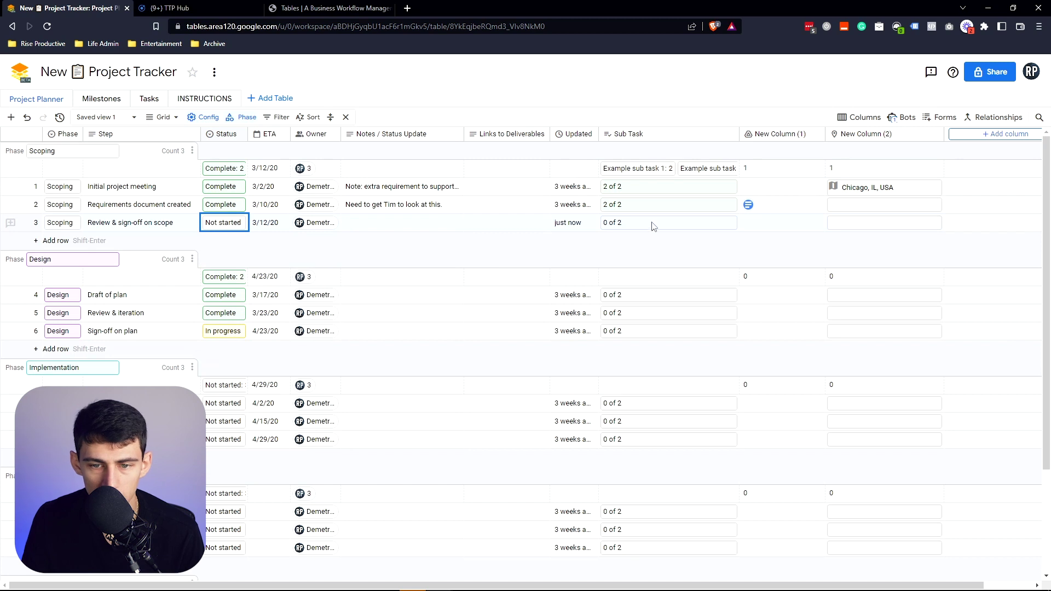
pyautogui.click(626, 230)
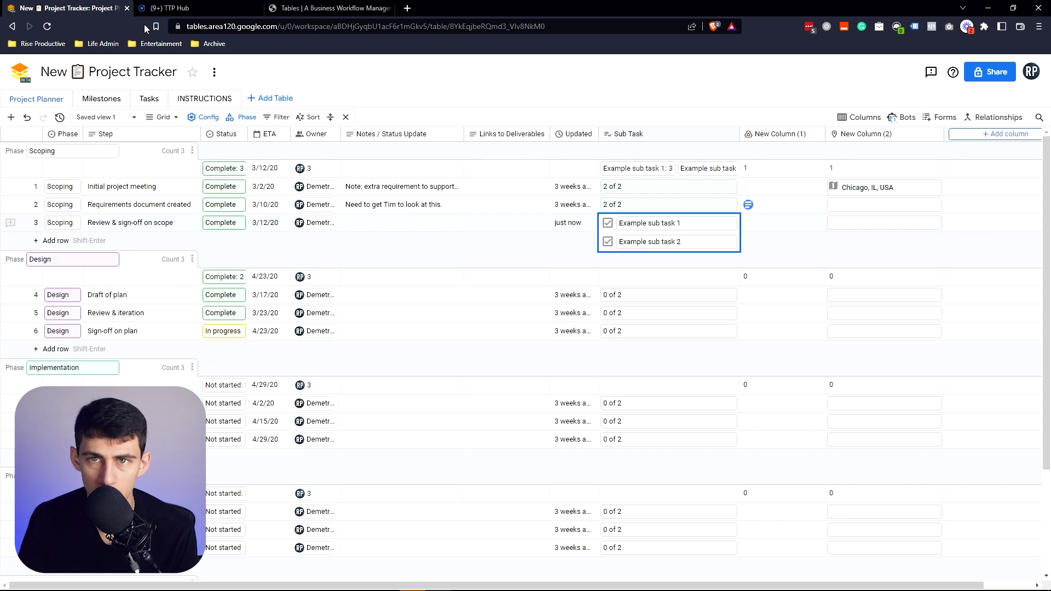
pyautogui.click(164, 7)
pyautogui.scroll(3, 204, 277)
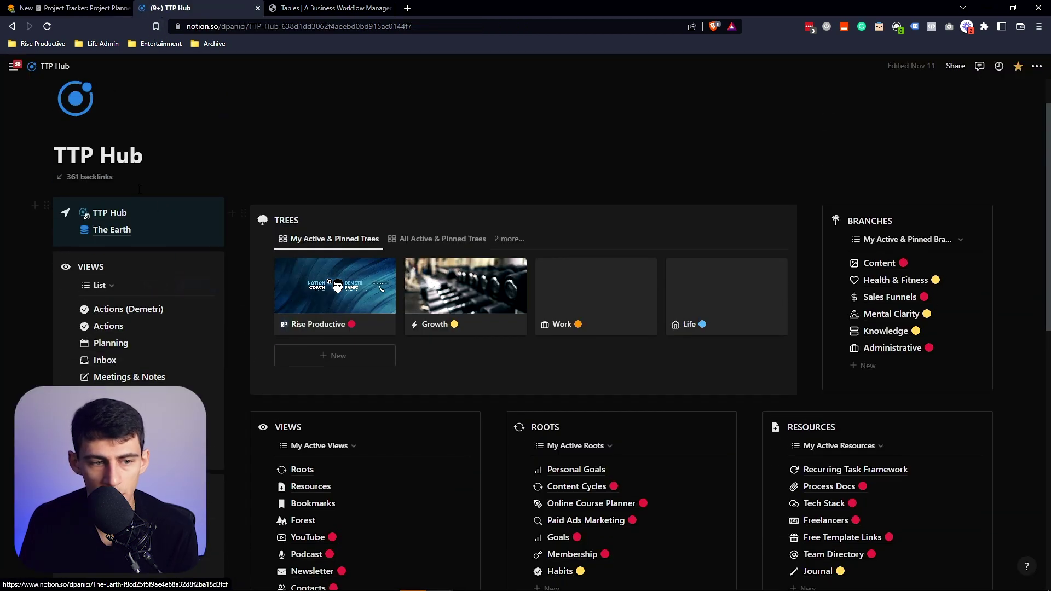
# Go back to Notion's Sub Tasks Template, untick a Daily Chores sub-task, then return to Google Tables
pyautogui.hotkey('alt', 'Left')
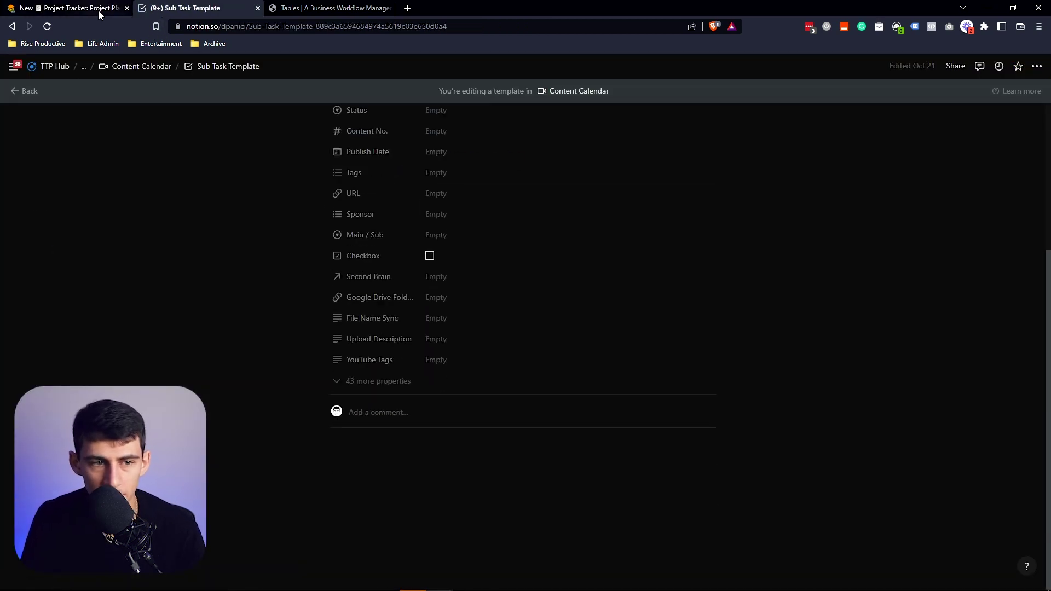
pyautogui.hotkey('alt', 'Left')
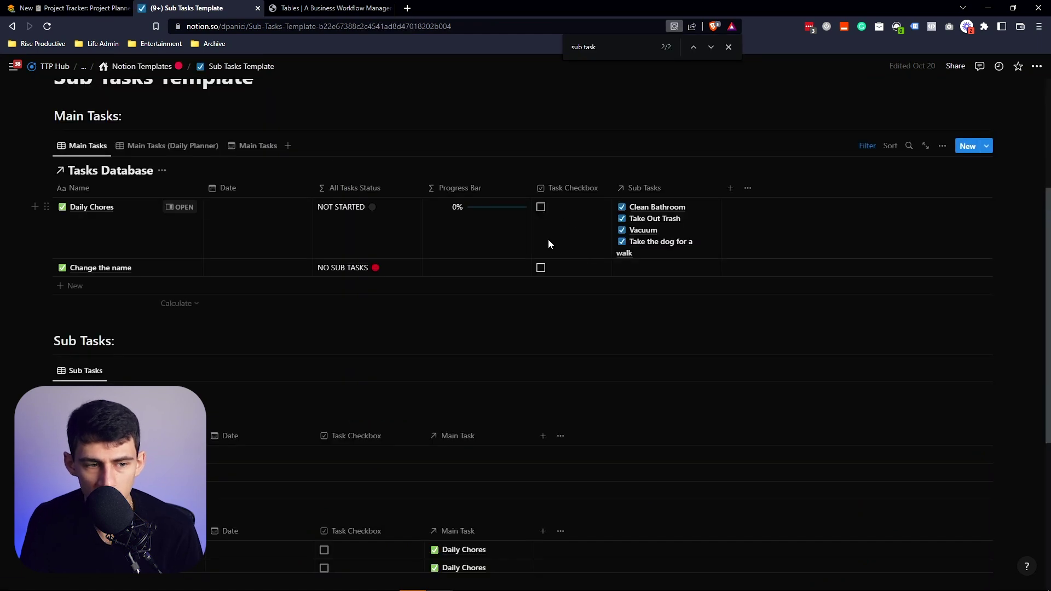
pyautogui.scroll(2, 474, 351)
pyautogui.scroll(-4, 466, 372)
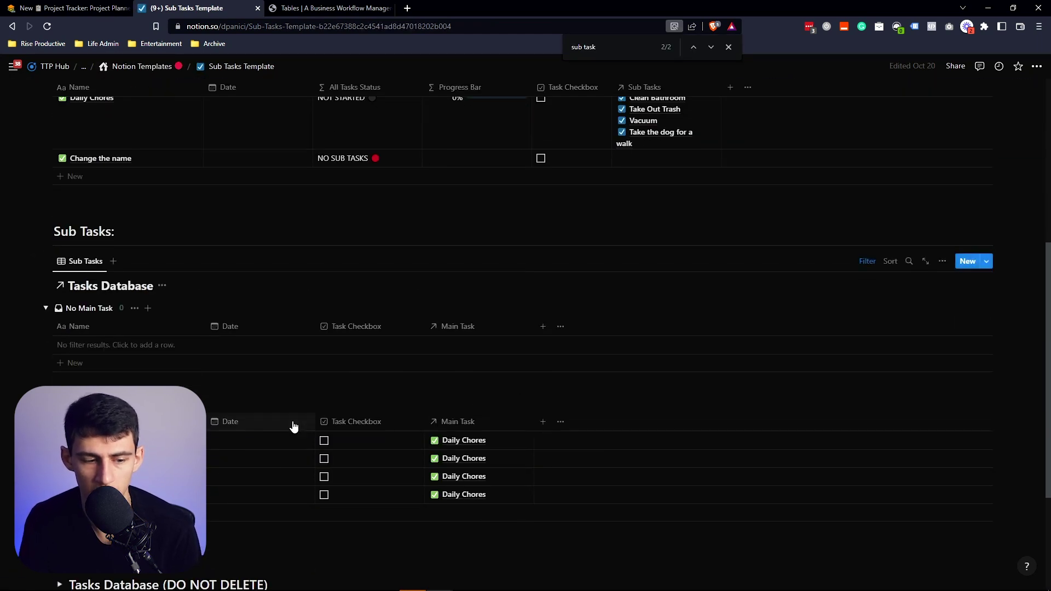
pyautogui.scroll(1, 294, 426)
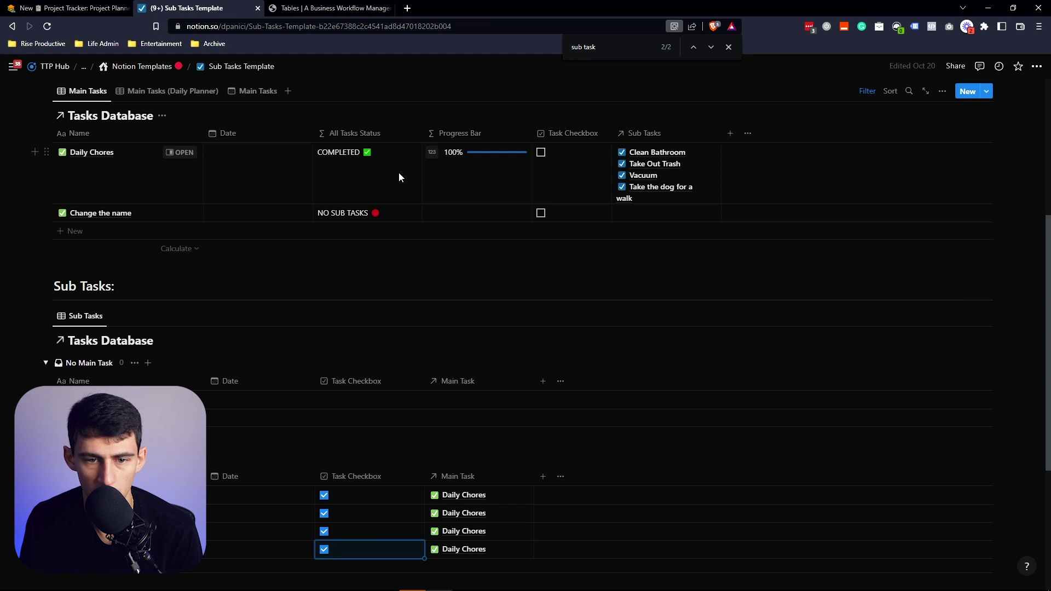
pyautogui.click(324, 549)
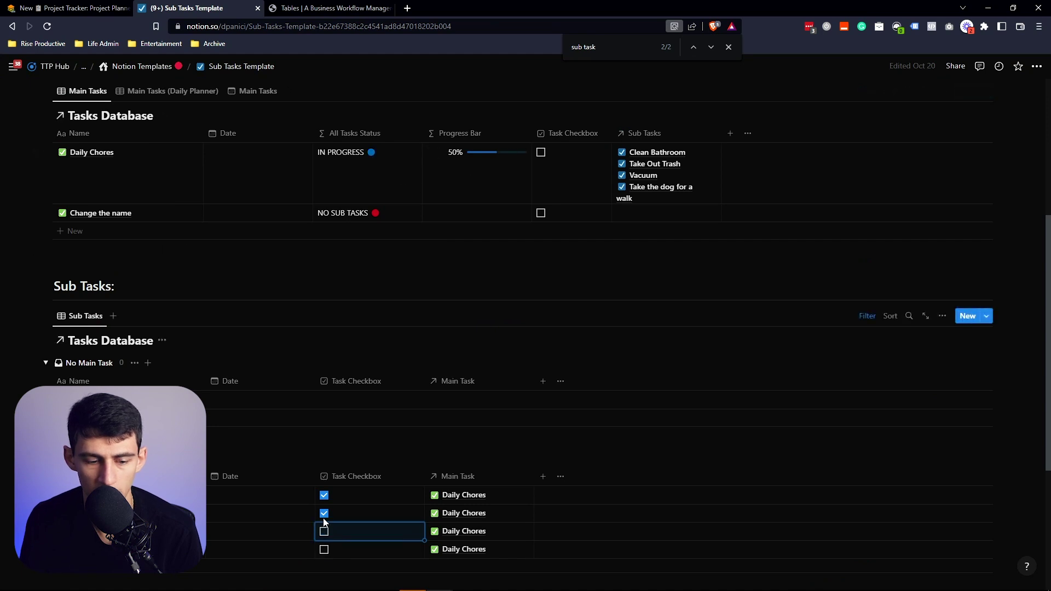
pyautogui.click(77, 7)
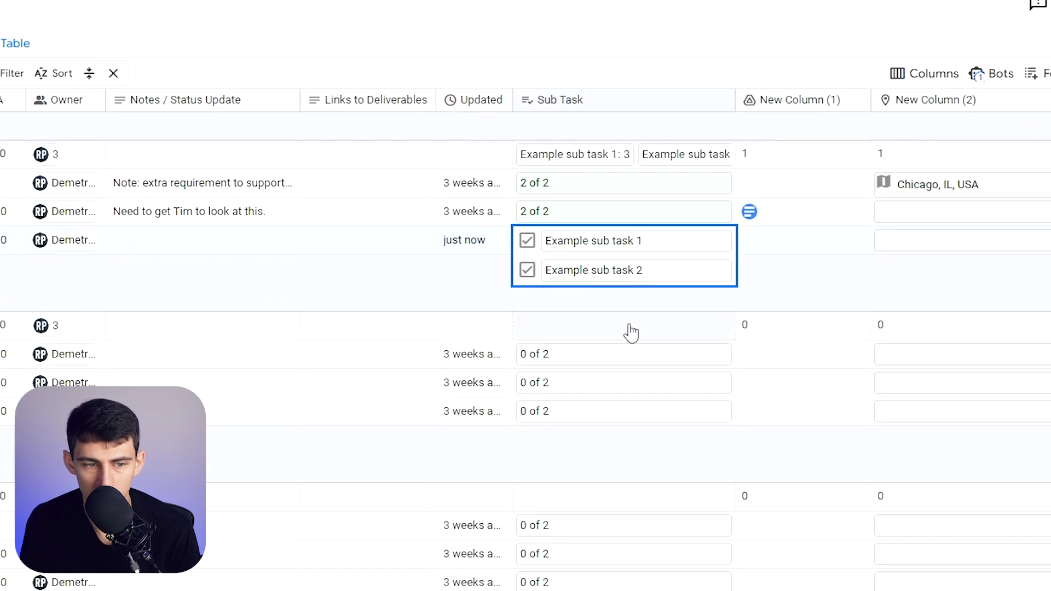
# Close row 3's sub-task checklist and check that the existing bot triggers on Sub Task changes
pyautogui.click(352, 245)
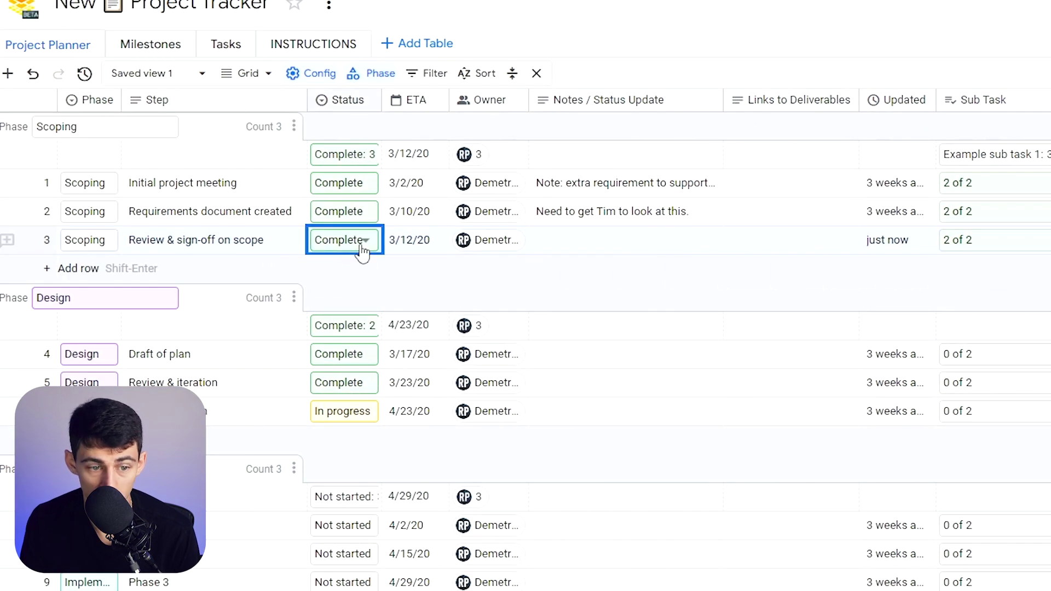
pyautogui.click(359, 250)
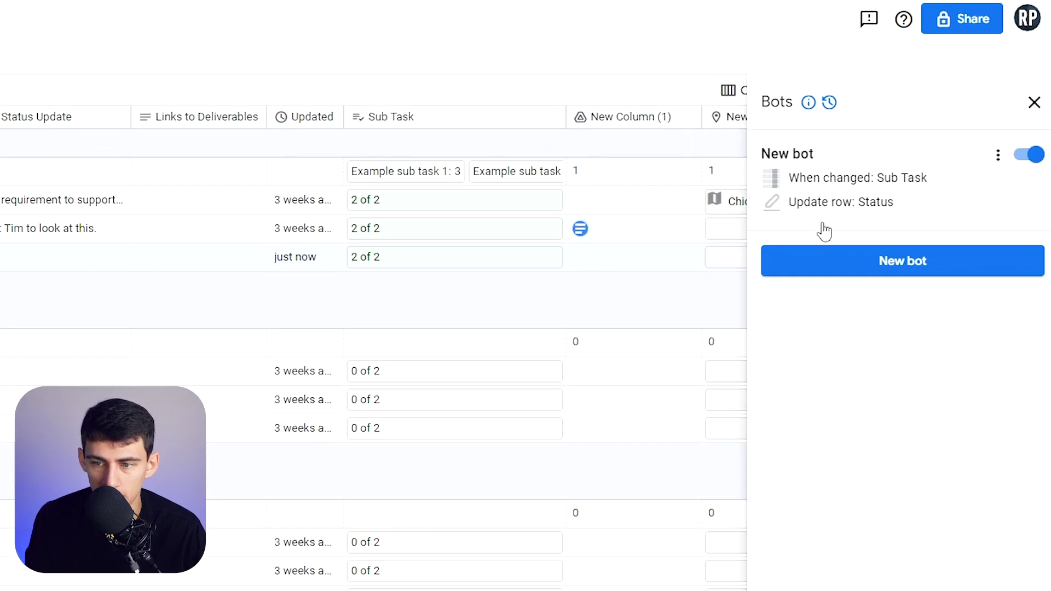
pyautogui.click(822, 230)
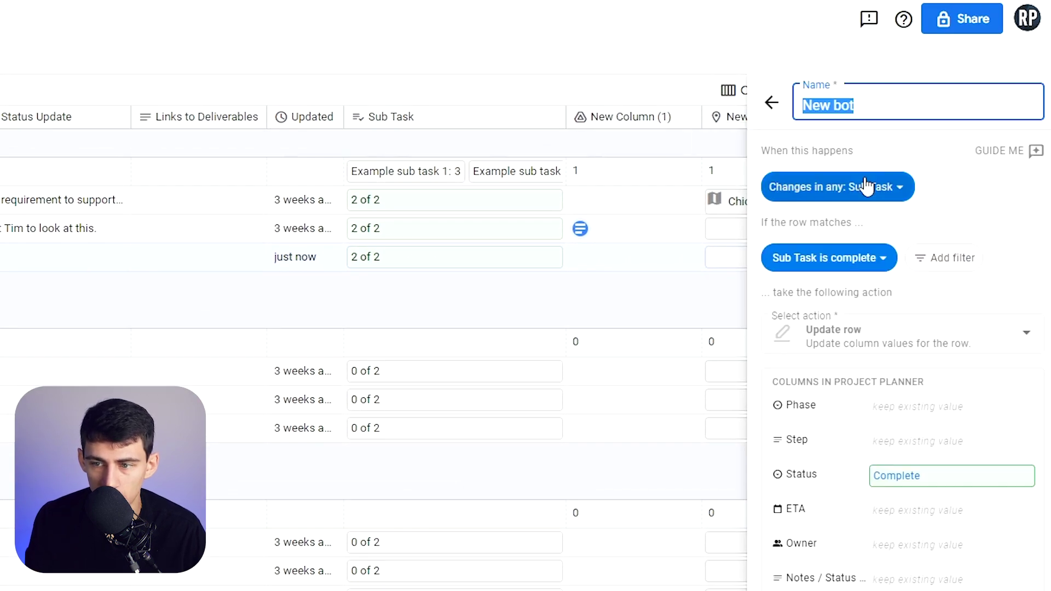
pyautogui.click(836, 204)
pyautogui.click(931, 239)
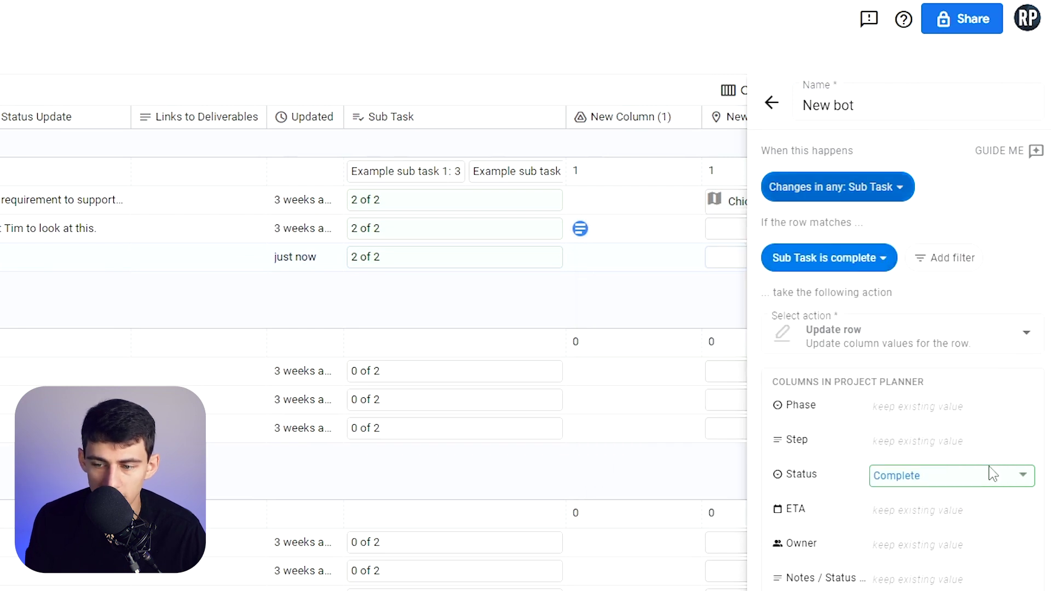
# Review the bot's Update row values with Status = Complete, then begin a second bot from the Bots list
pyautogui.click(933, 424)
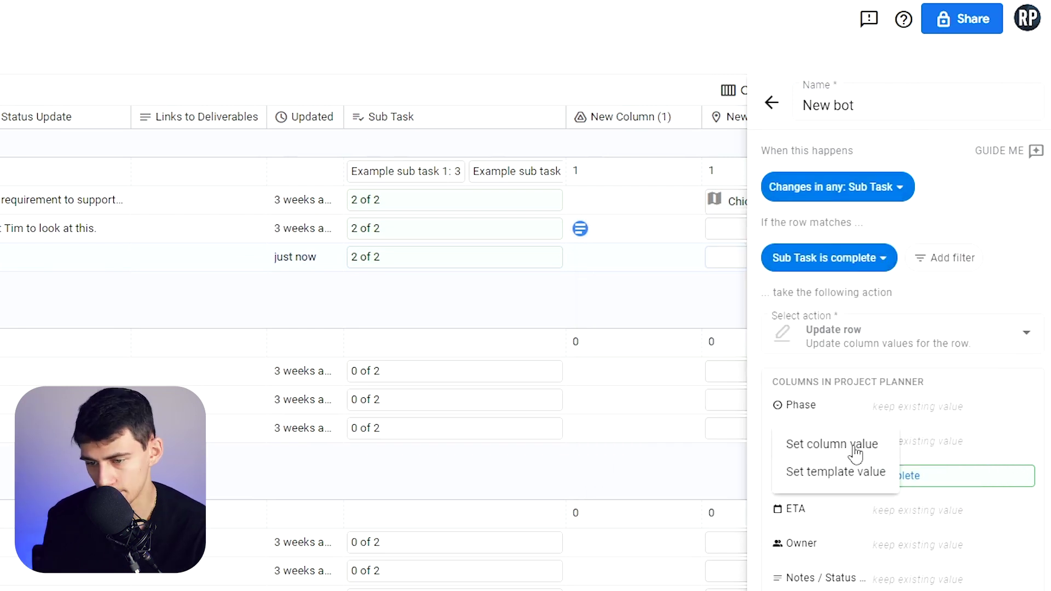
pyautogui.click(821, 551)
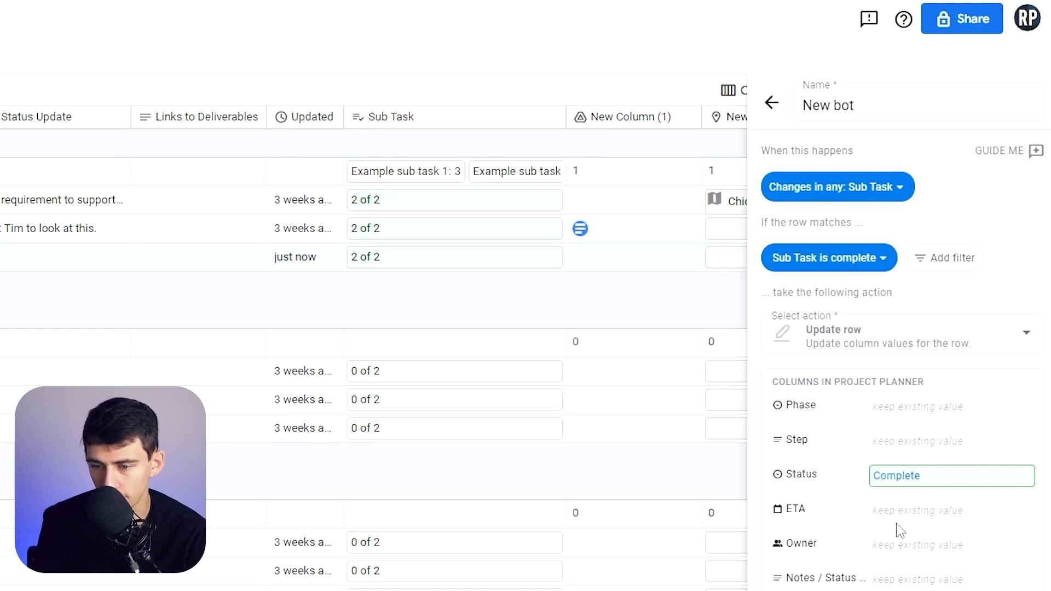
pyautogui.click(909, 546)
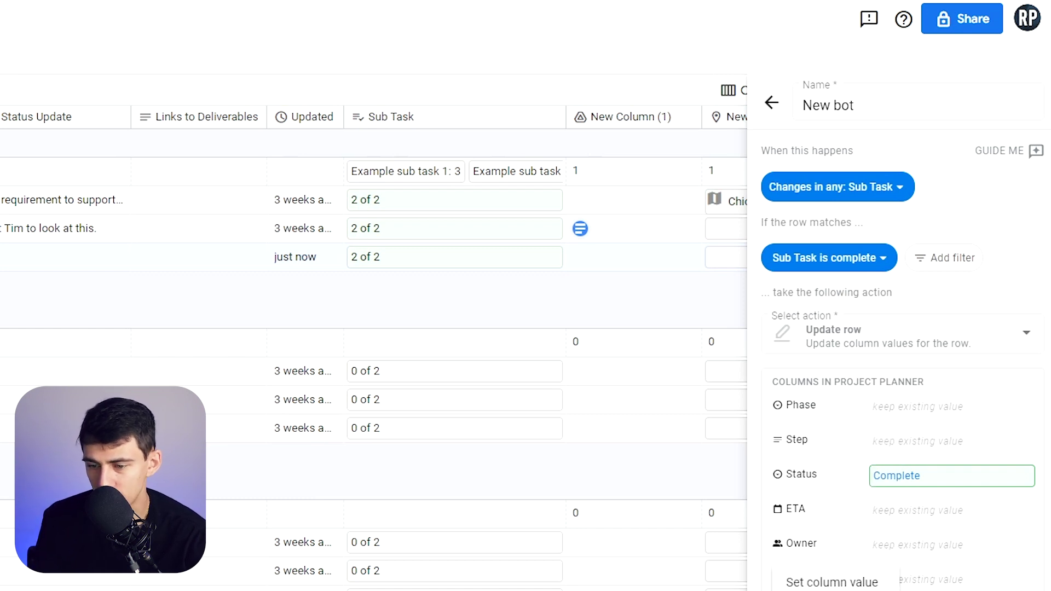
pyautogui.click(833, 500)
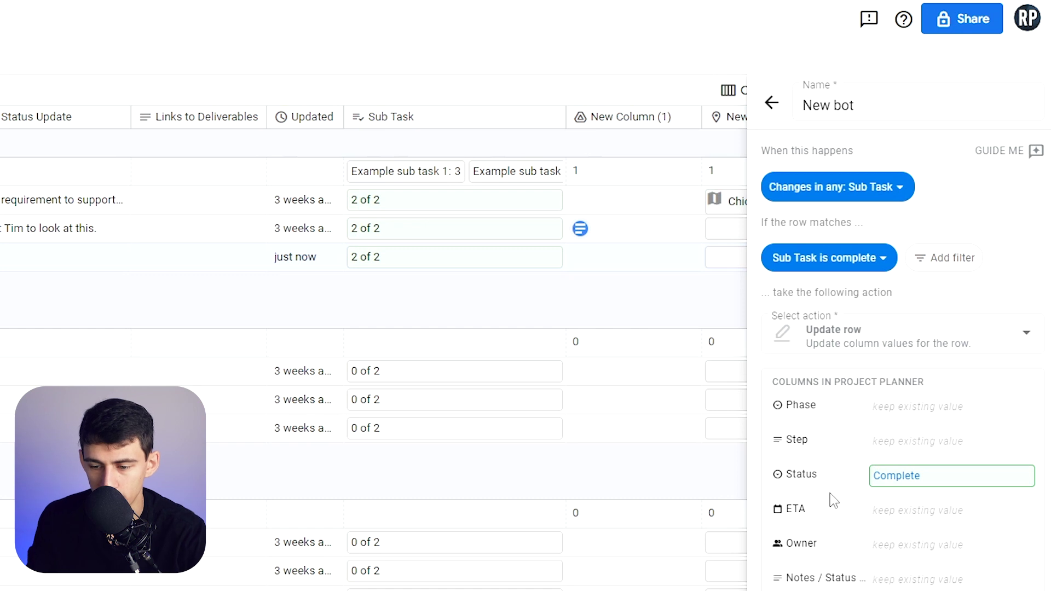
pyautogui.scroll(-3, 833, 498)
pyautogui.click(925, 520)
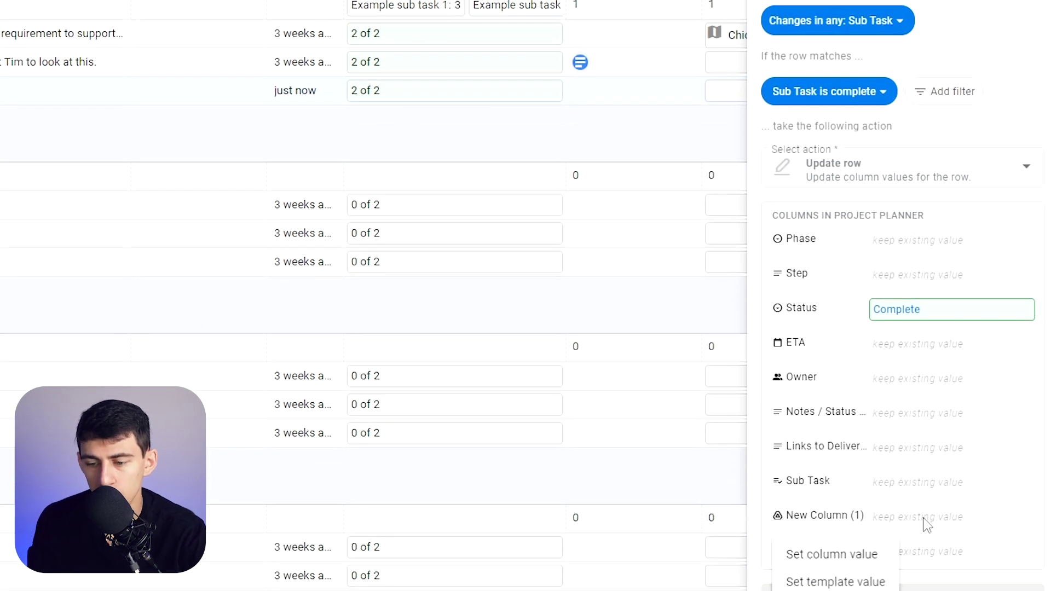
pyautogui.click(882, 481)
pyautogui.scroll(3, 837, 339)
pyautogui.click(769, 103)
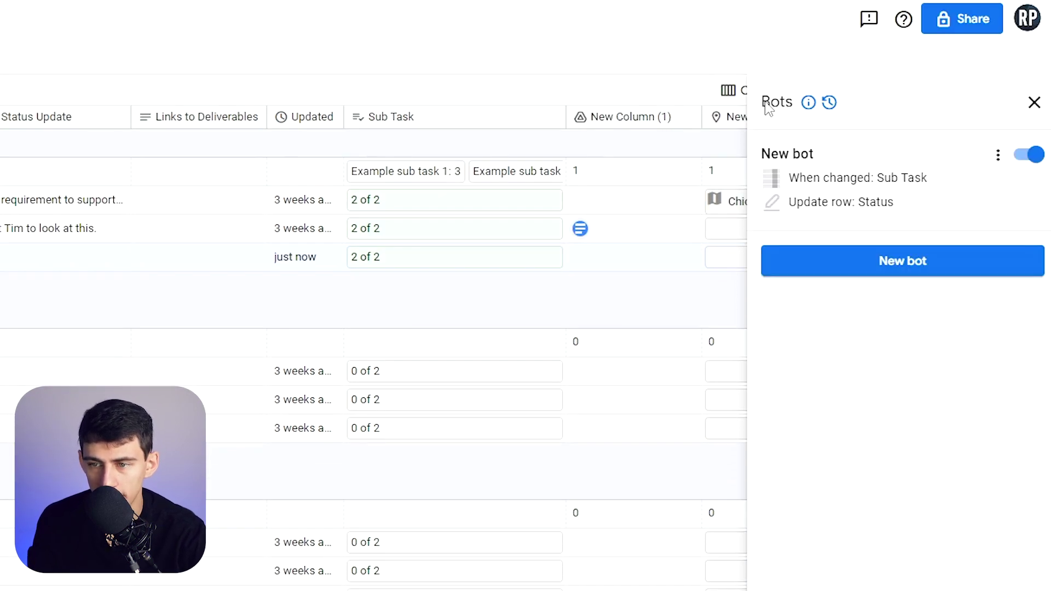
pyautogui.click(838, 258)
# Give the new bot a daily time-based trigger and an Add row action on Project Planner
pyautogui.click(796, 183)
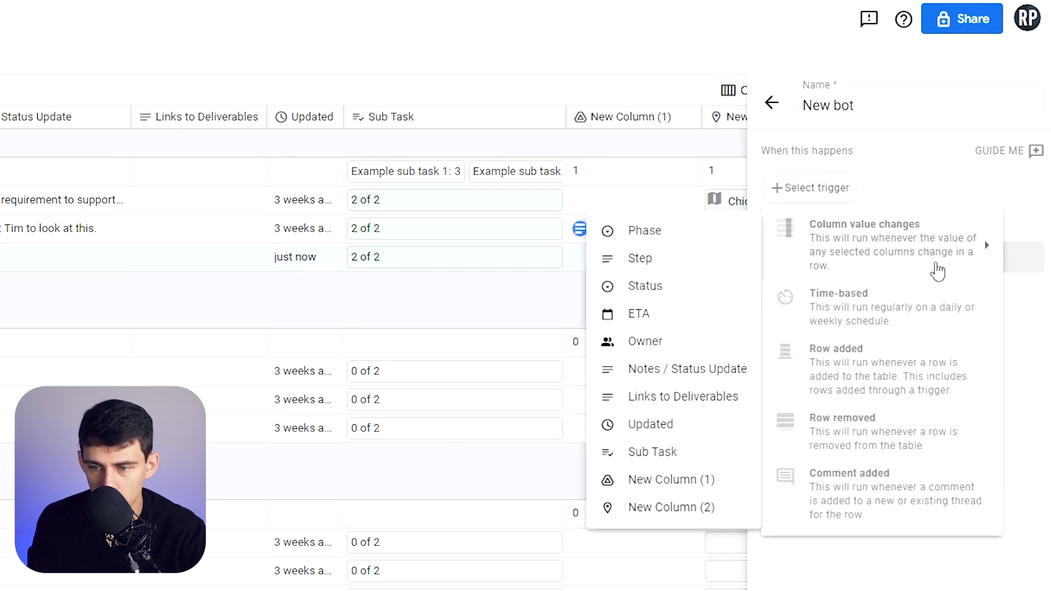
pyautogui.click(927, 310)
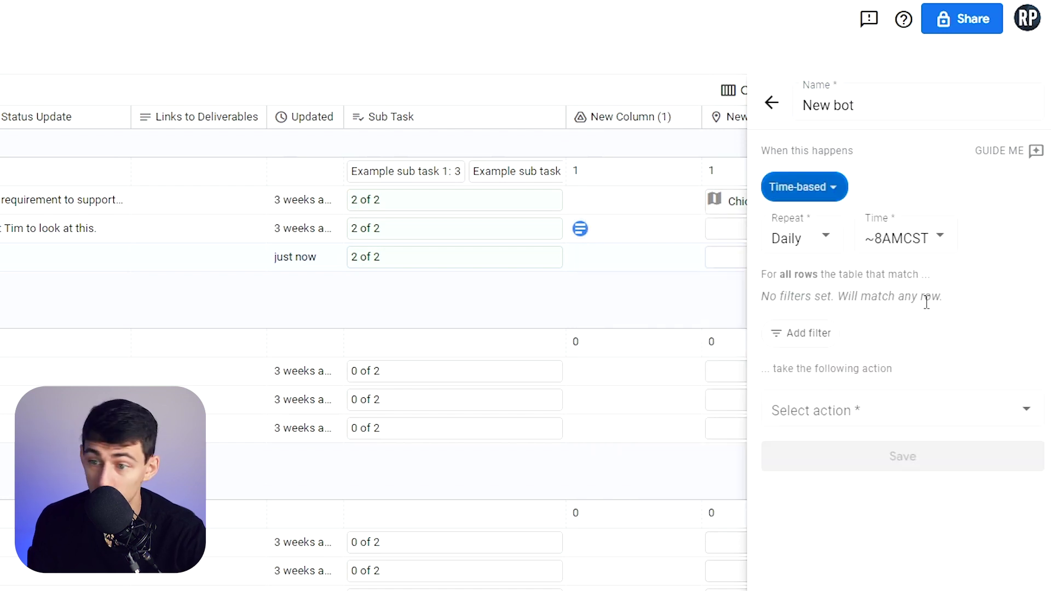
pyautogui.click(822, 411)
pyautogui.scroll(-2, 871, 455)
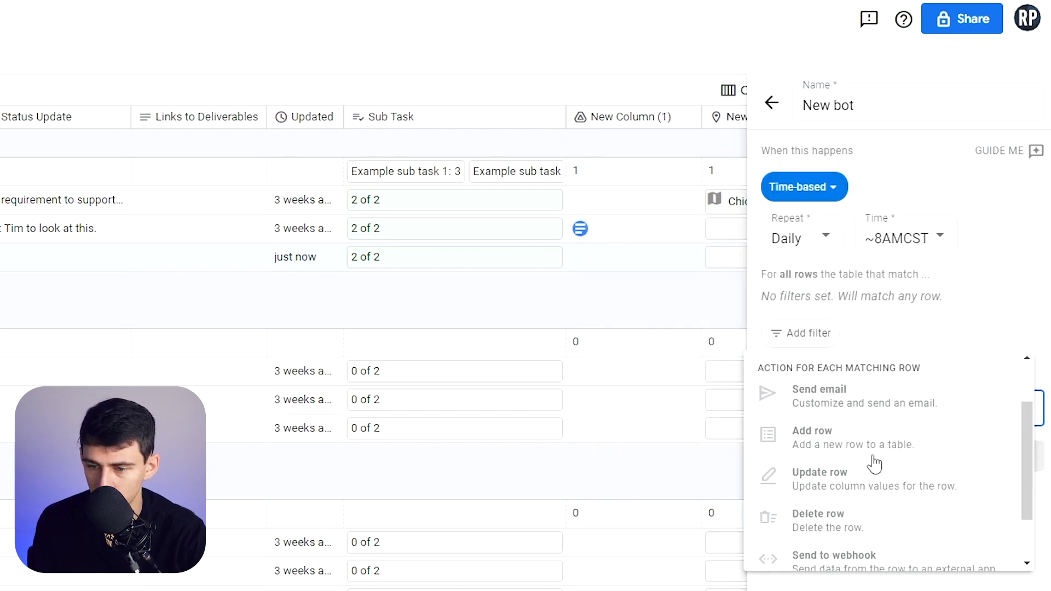
pyautogui.click(882, 438)
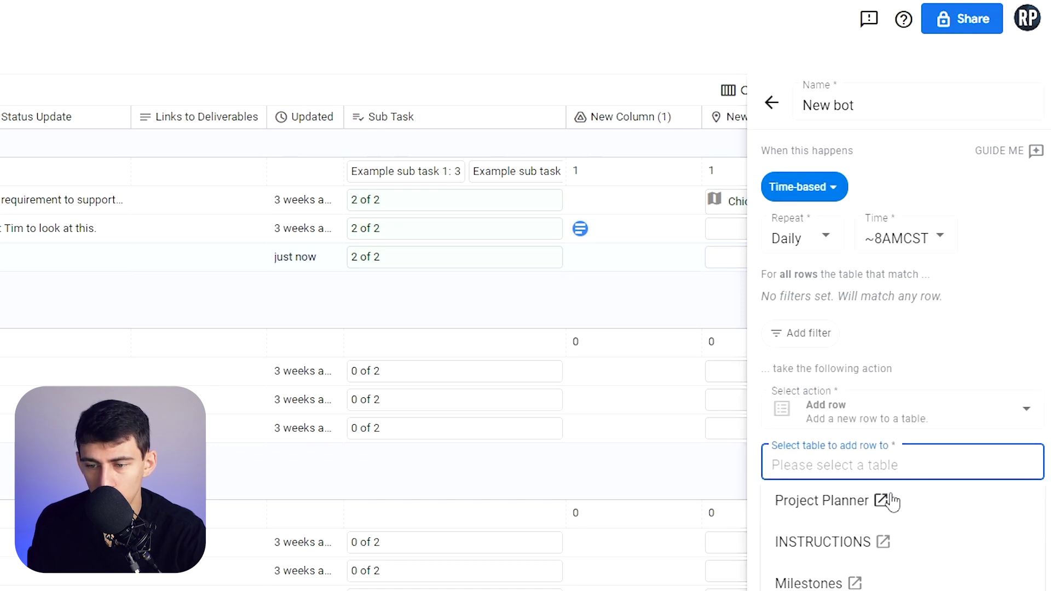
pyautogui.click(928, 503)
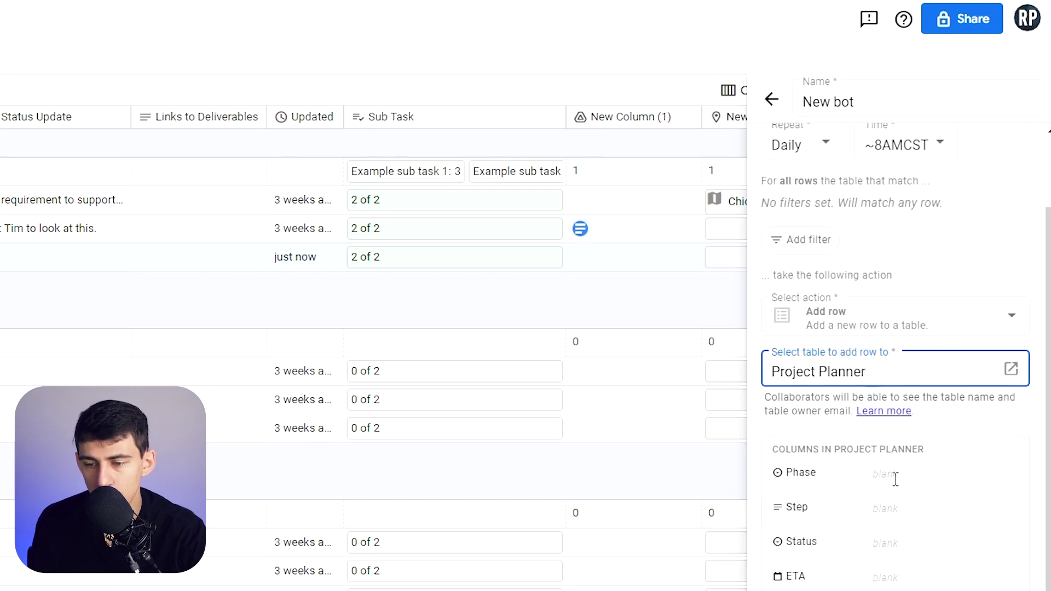
# Experiment with the ETA column value, entering the {{ETA}} template variable
pyautogui.click(887, 539)
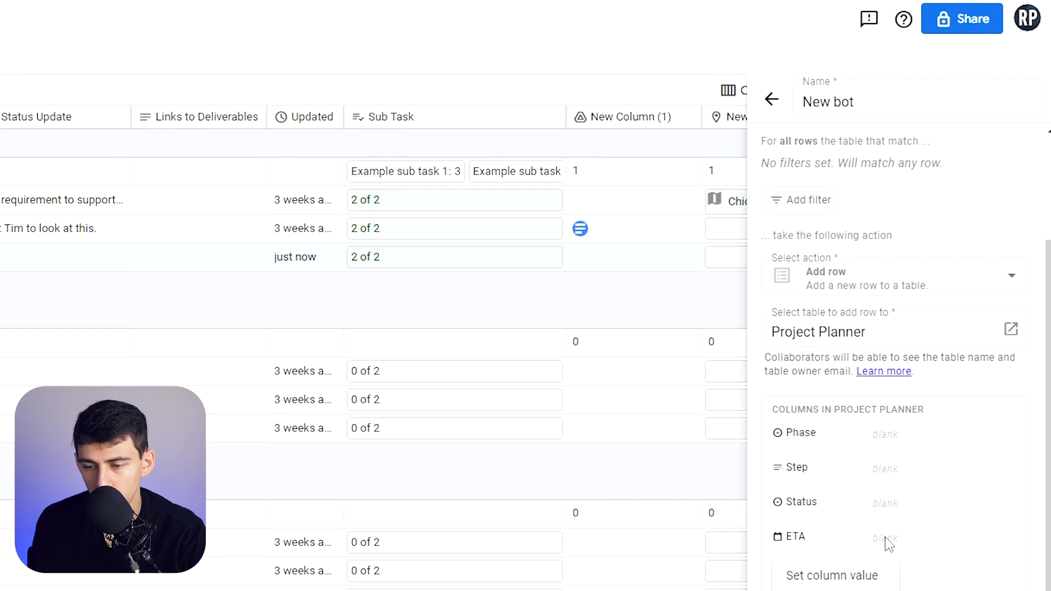
pyautogui.click(873, 570)
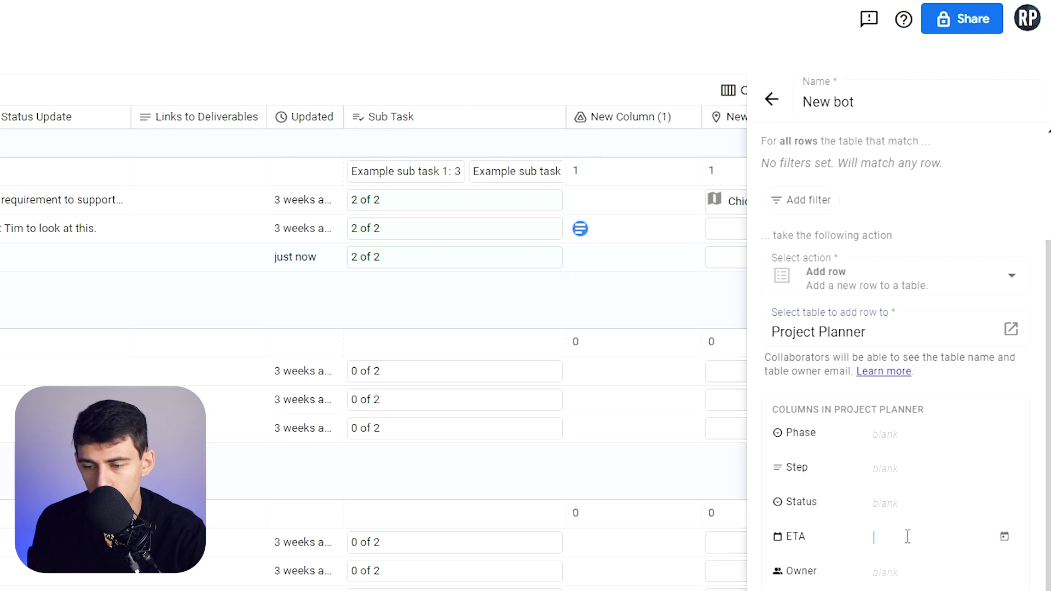
pyautogui.click(1004, 537)
pyautogui.click(861, 554)
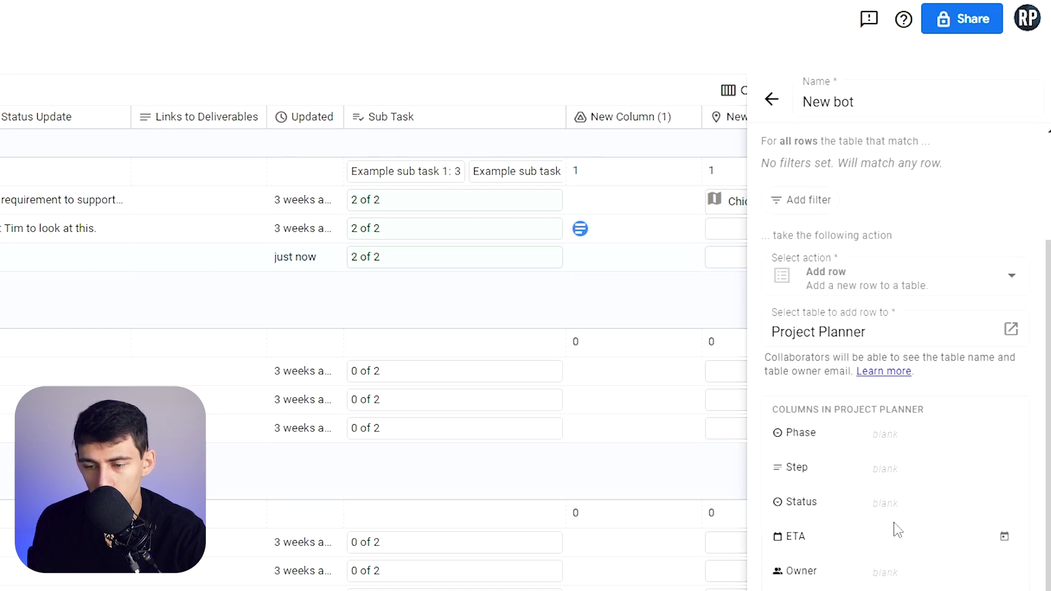
pyautogui.click(899, 503)
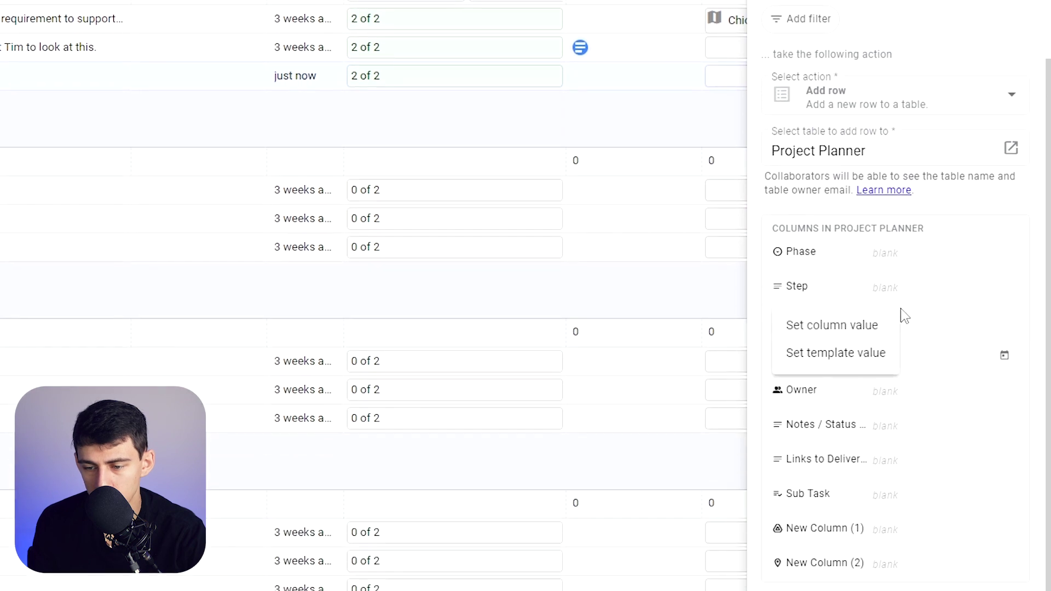
pyautogui.write('{{ETA')
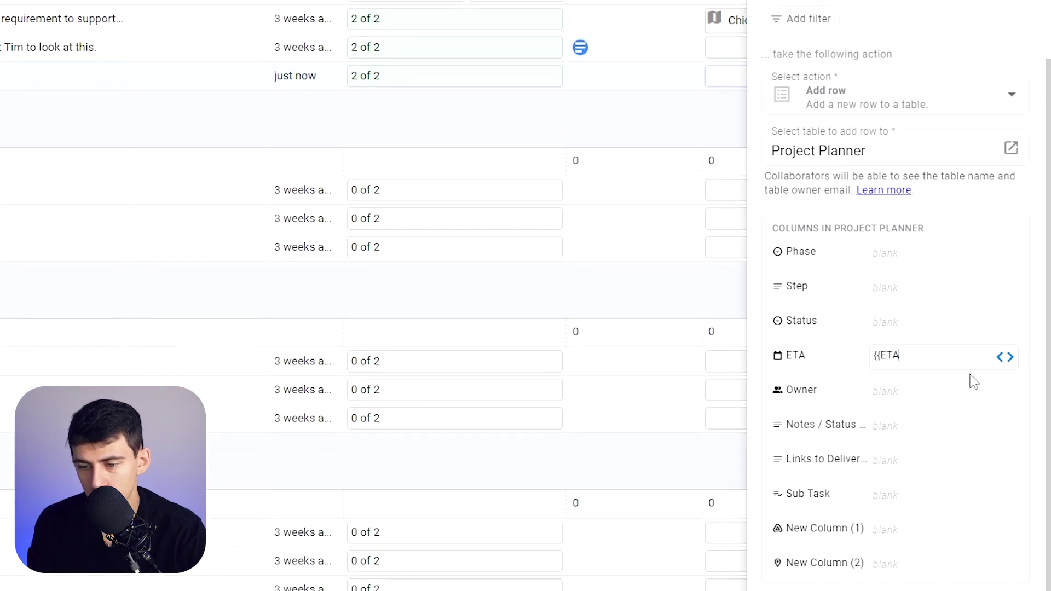
pyautogui.write('}}')
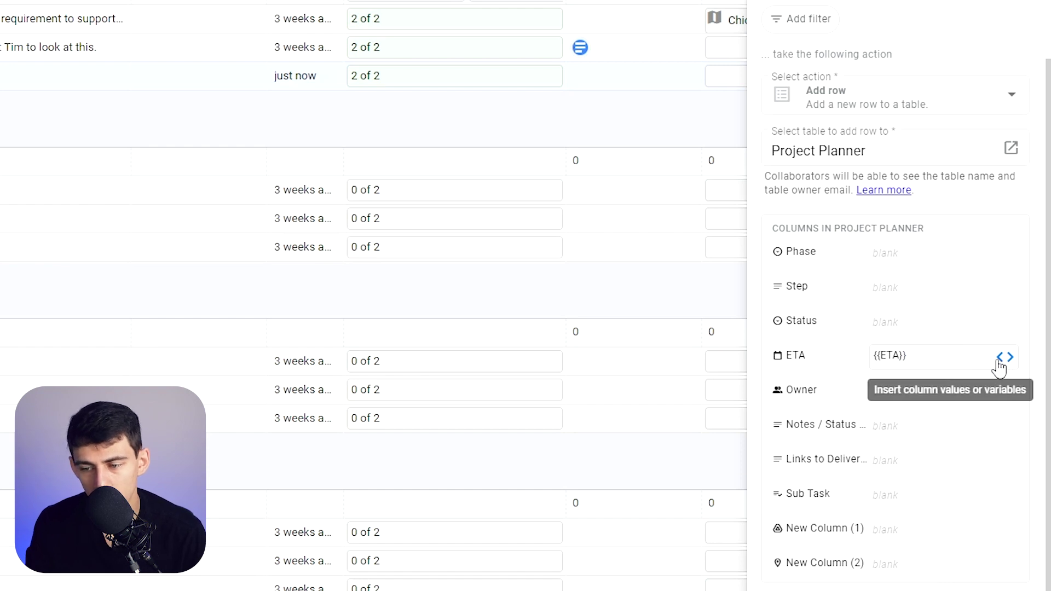
pyautogui.click(862, 358)
pyautogui.click(800, 448)
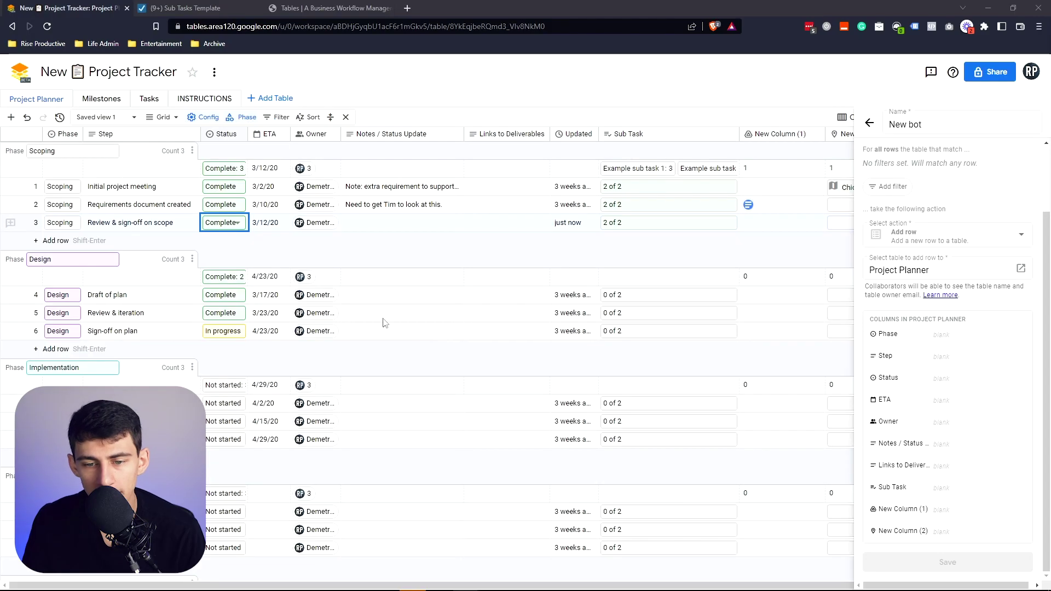
pyautogui.click(213, 7)
pyautogui.scroll(5, 907, 238)
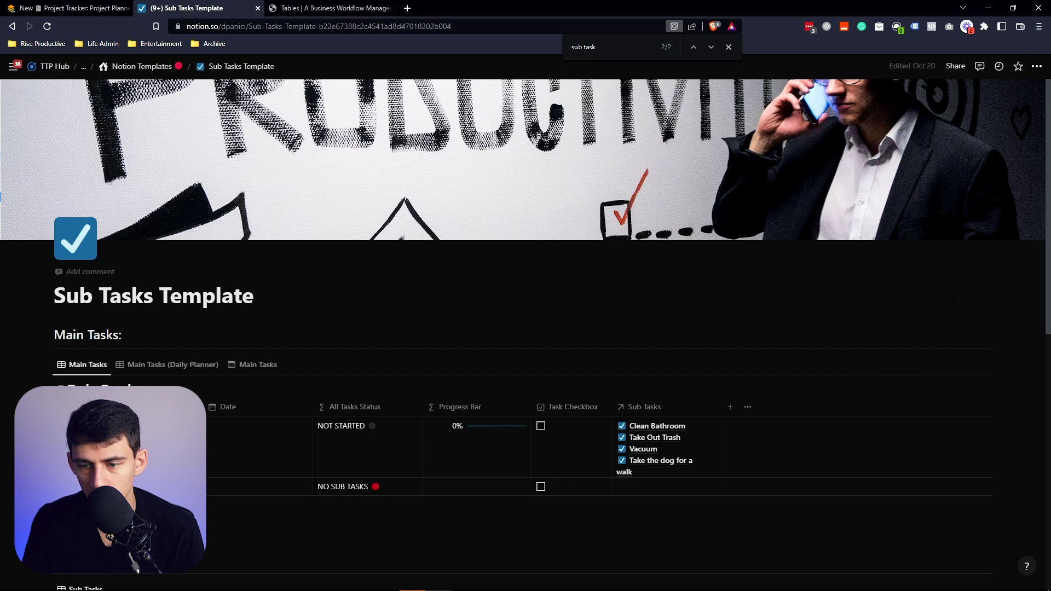
pyautogui.hotkey('alt', 'Left')
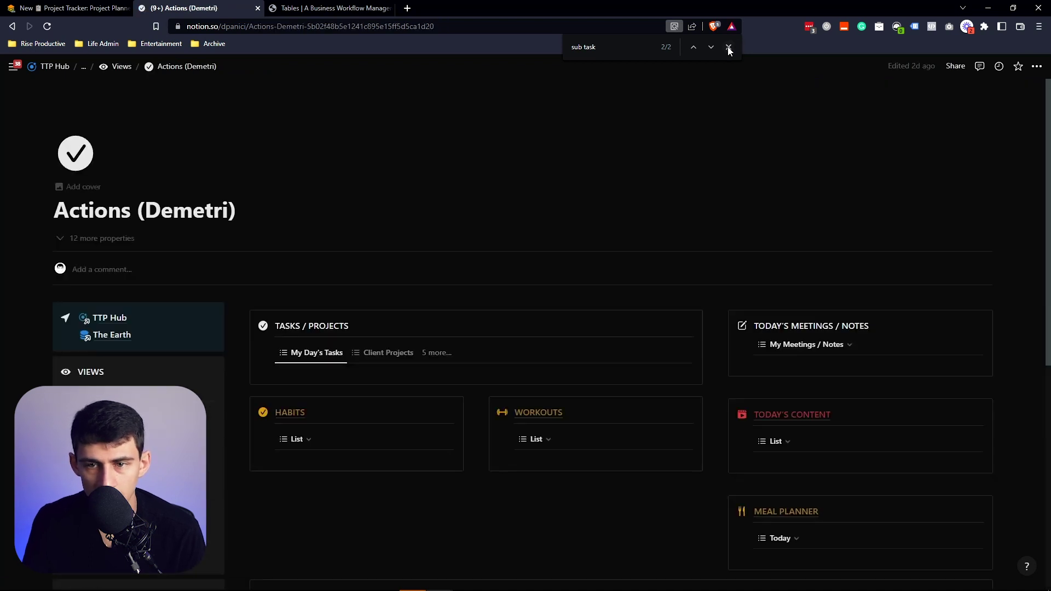
pyautogui.click(687, 352)
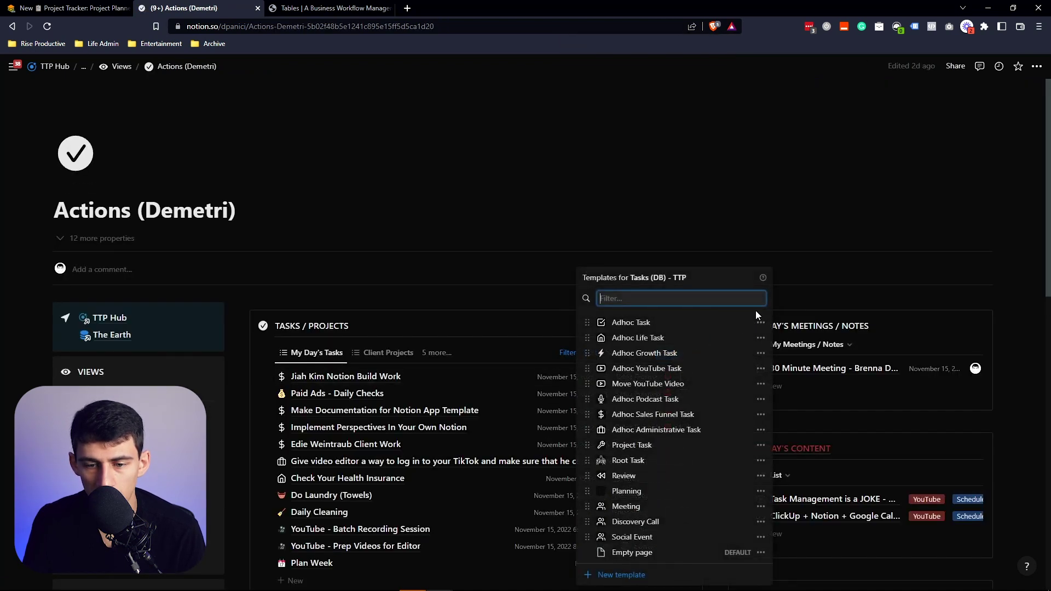
pyautogui.click(761, 323)
pyautogui.click(817, 296)
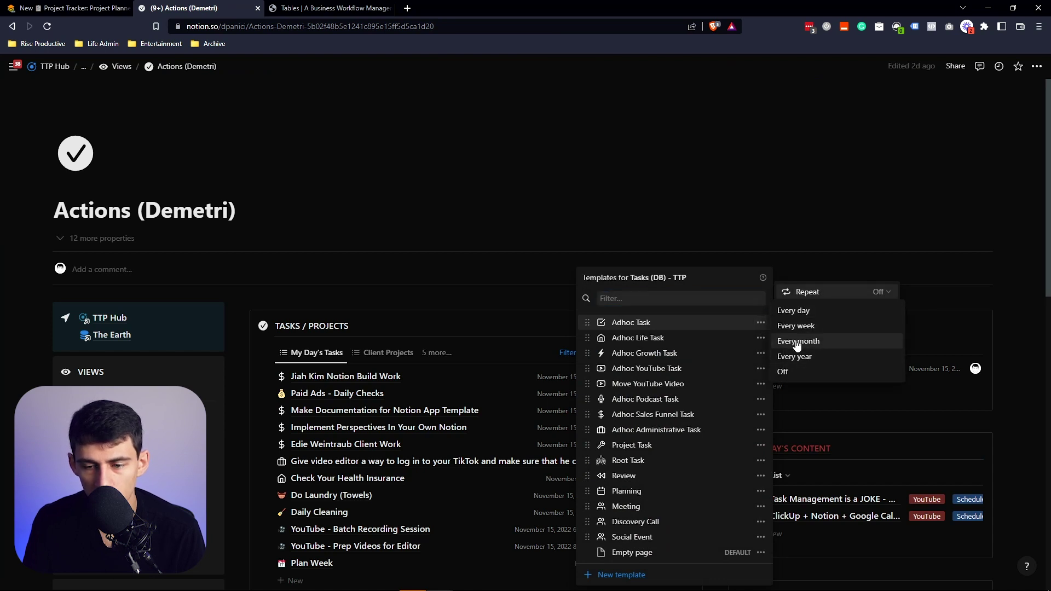
pyautogui.click(678, 310)
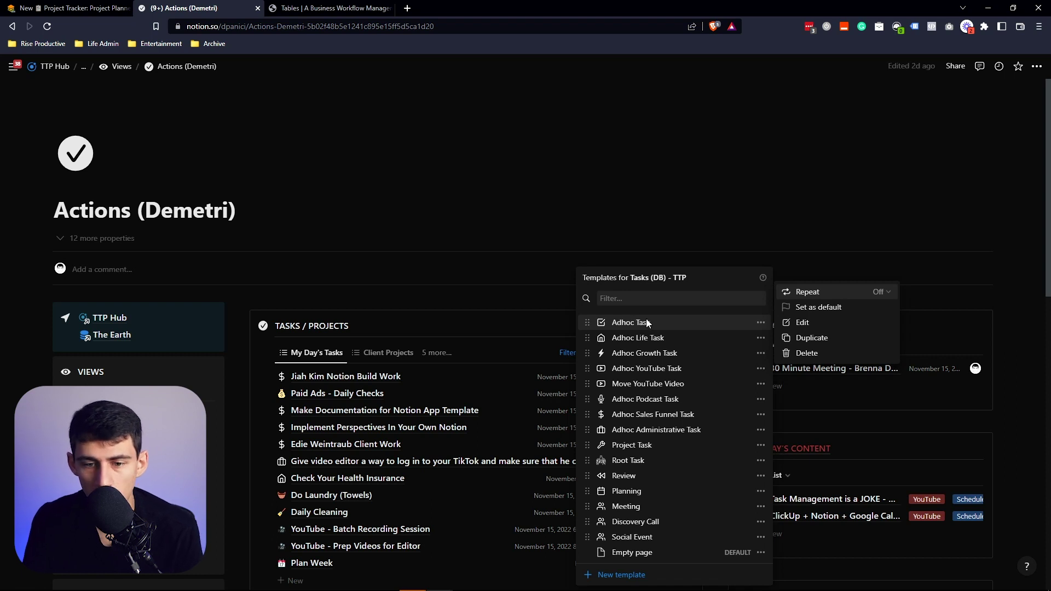
pyautogui.press('Escape')
pyautogui.hotkey('ctrl', 'shift', 'Tab')
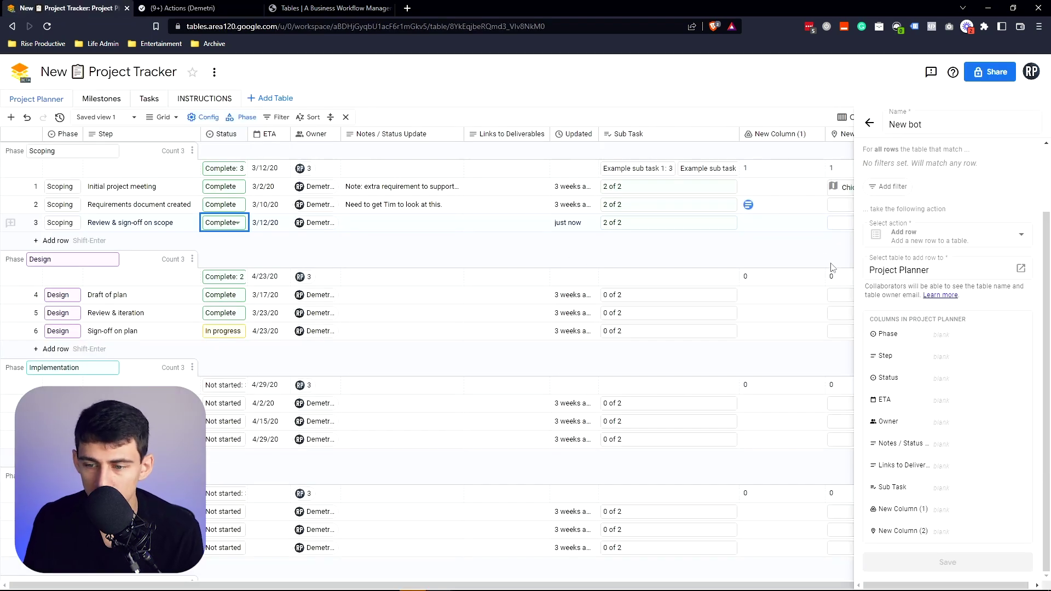
# Change the daily bot's action from Add row to Update row
pyautogui.scroll(2, 959, 296)
pyautogui.click(882, 198)
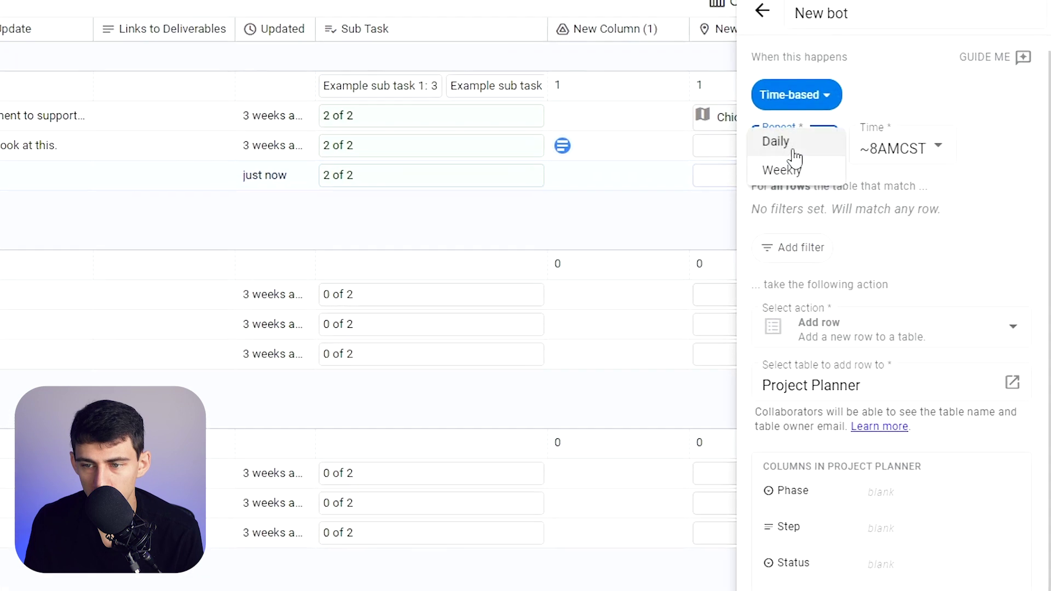
pyautogui.scroll(-2, 950, 241)
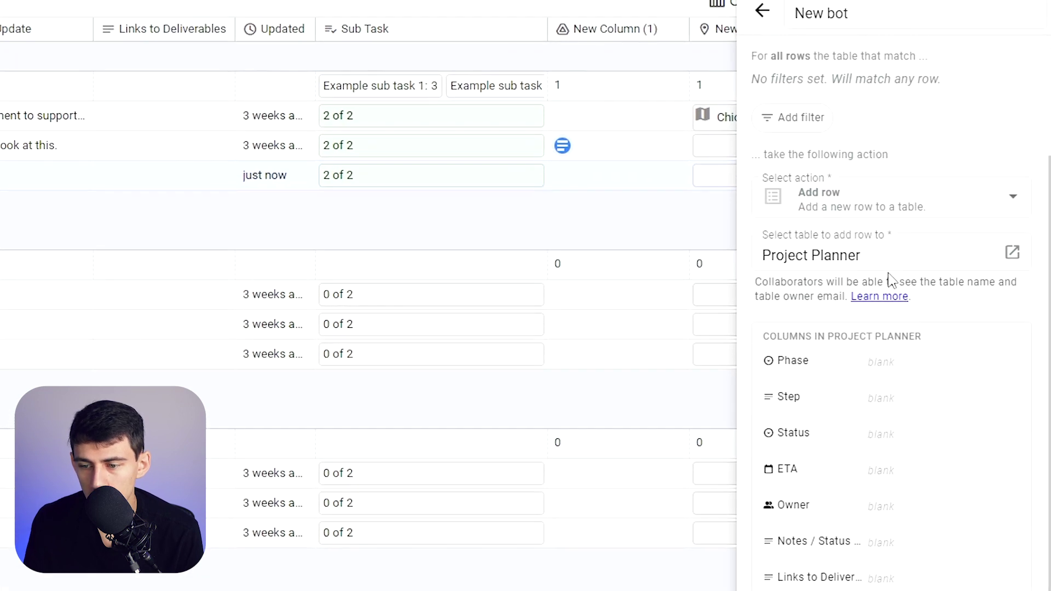
pyautogui.scroll(-1, 821, 430)
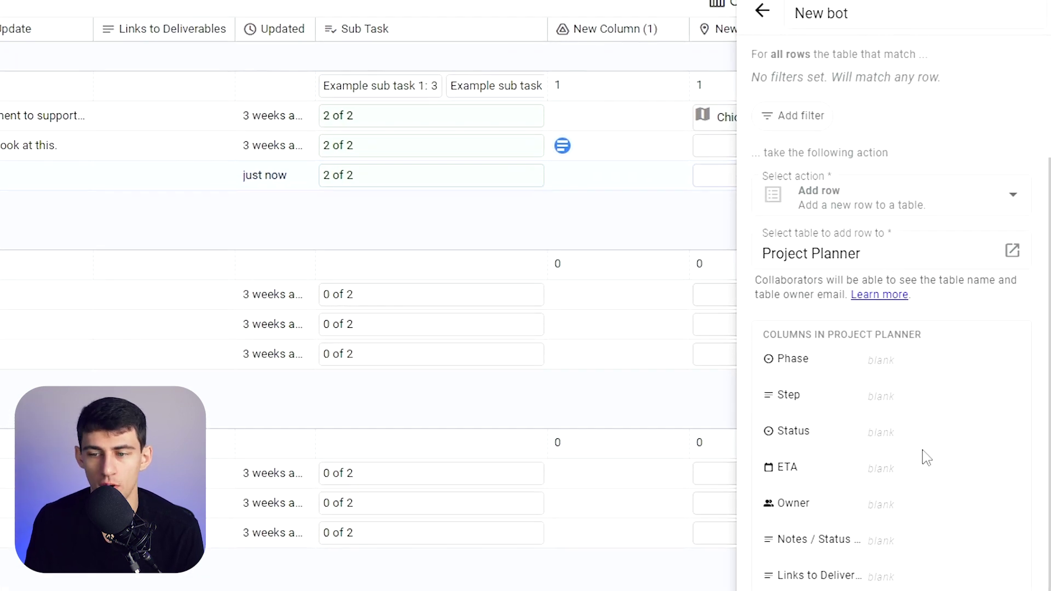
pyautogui.click(922, 206)
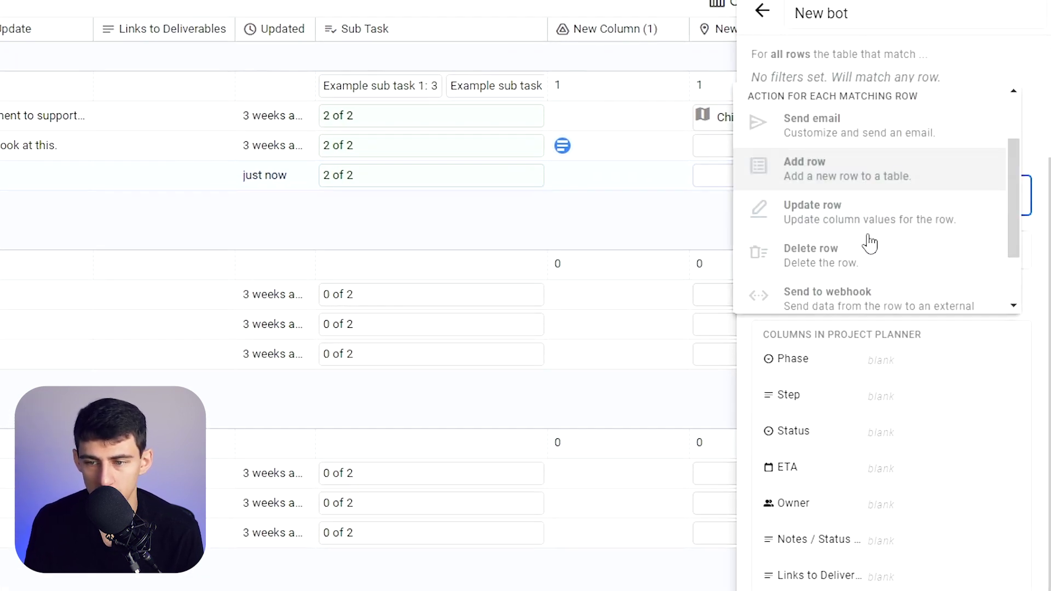
pyautogui.click(858, 216)
pyautogui.click(875, 298)
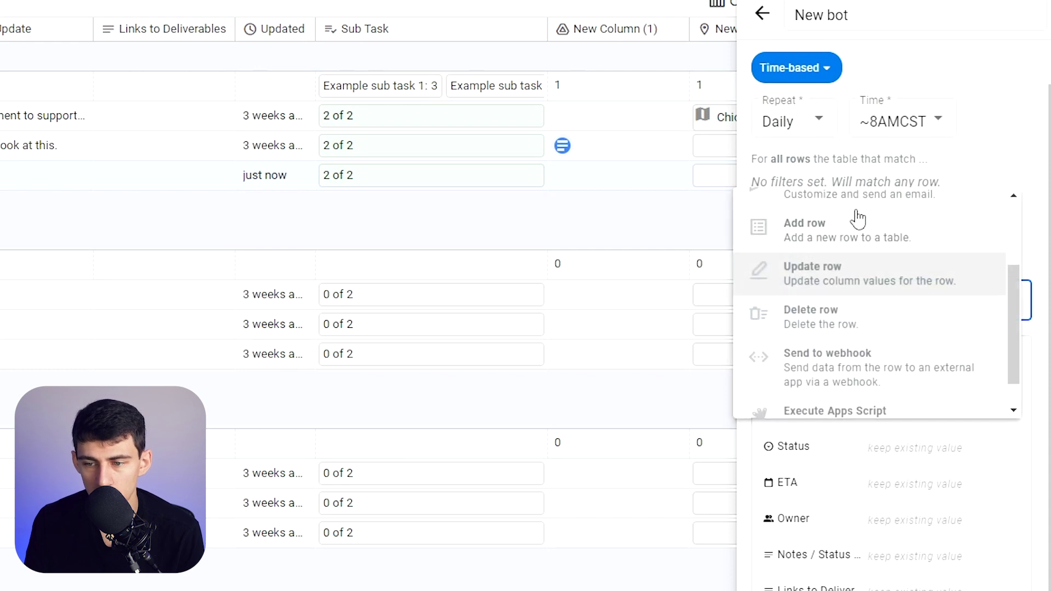
pyautogui.scroll(2, 860, 285)
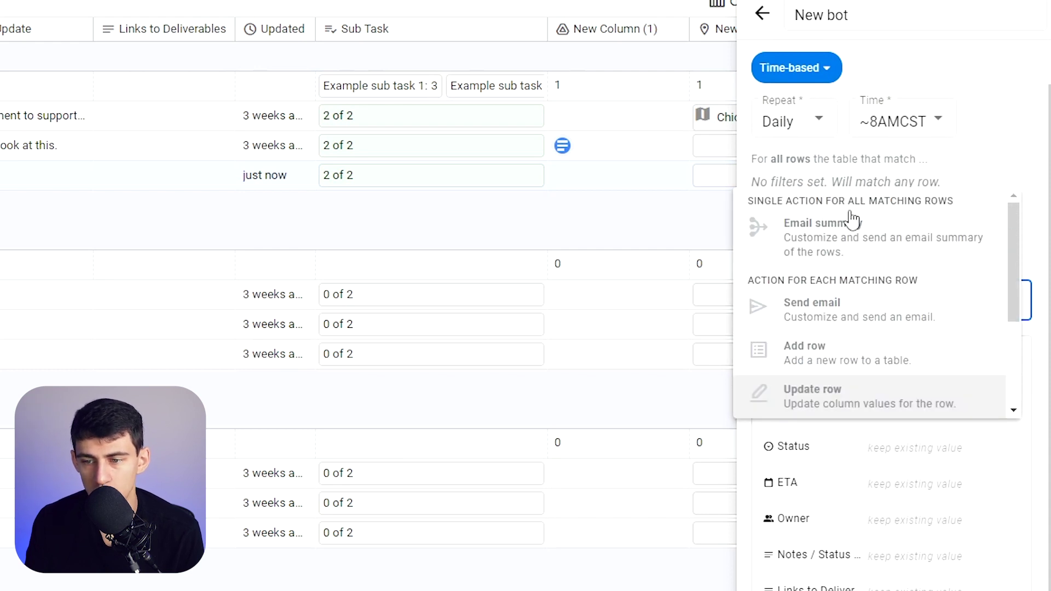
pyautogui.scroll(-3, 847, 272)
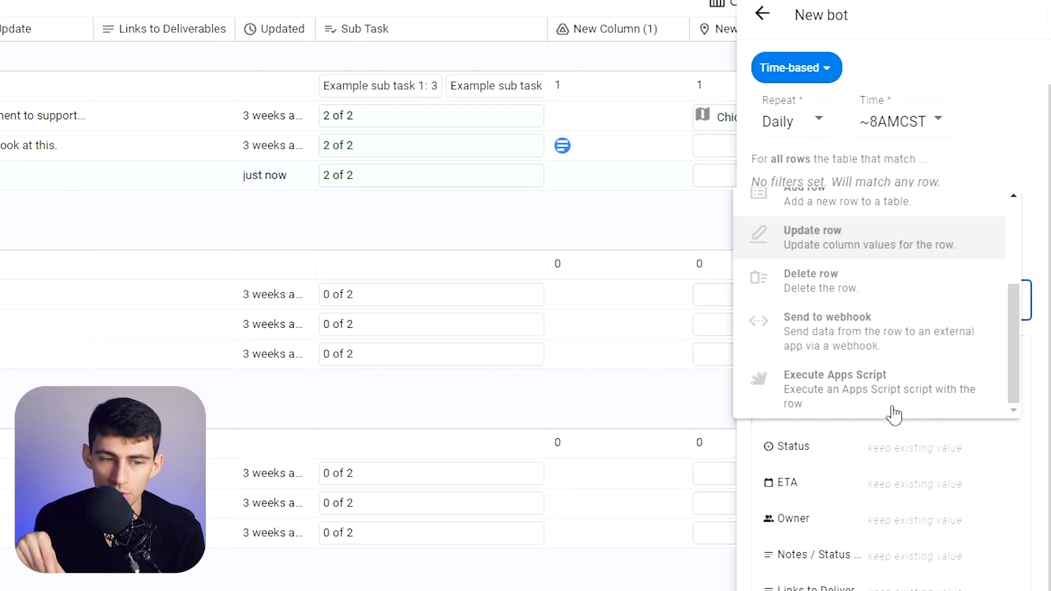
pyautogui.click(1005, 100)
# Browse the trigger types, then discard the unsaved bot draft
pyautogui.click(806, 68)
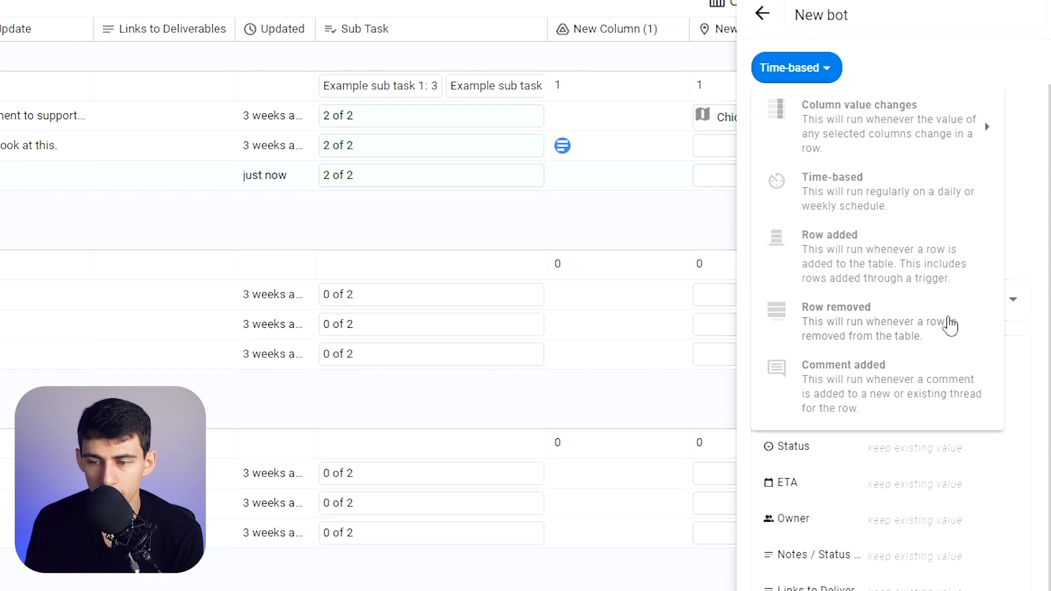
pyautogui.moveTo(978, 131)
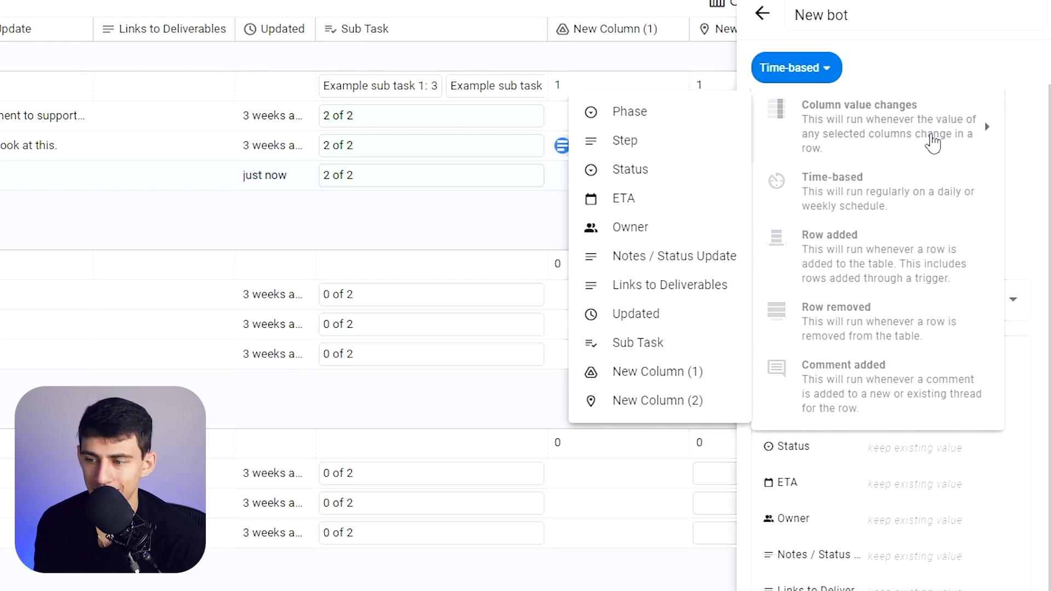
pyautogui.click(988, 42)
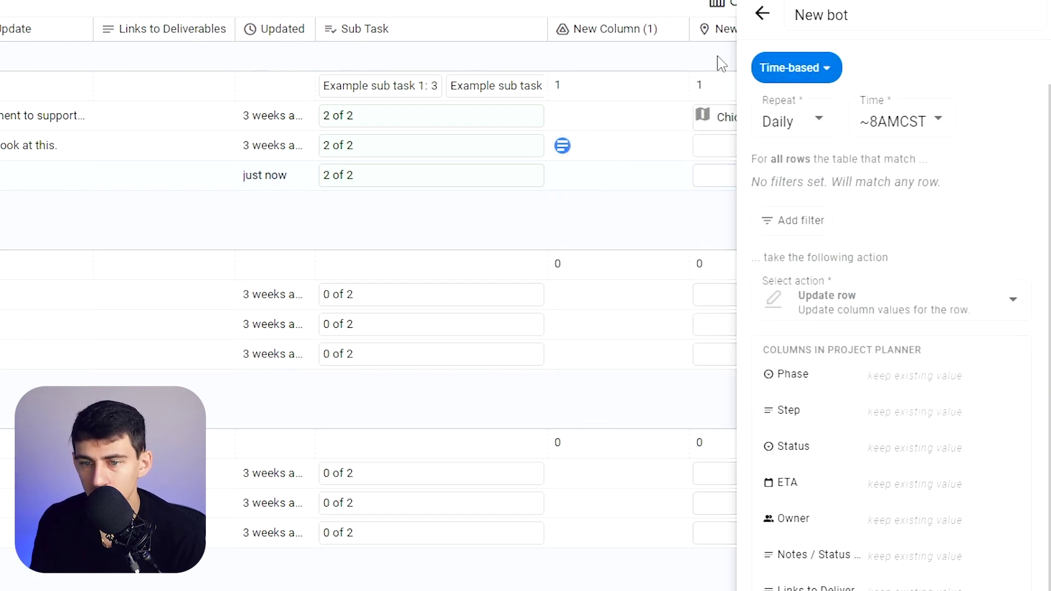
pyautogui.click(640, 126)
pyautogui.press('Return')
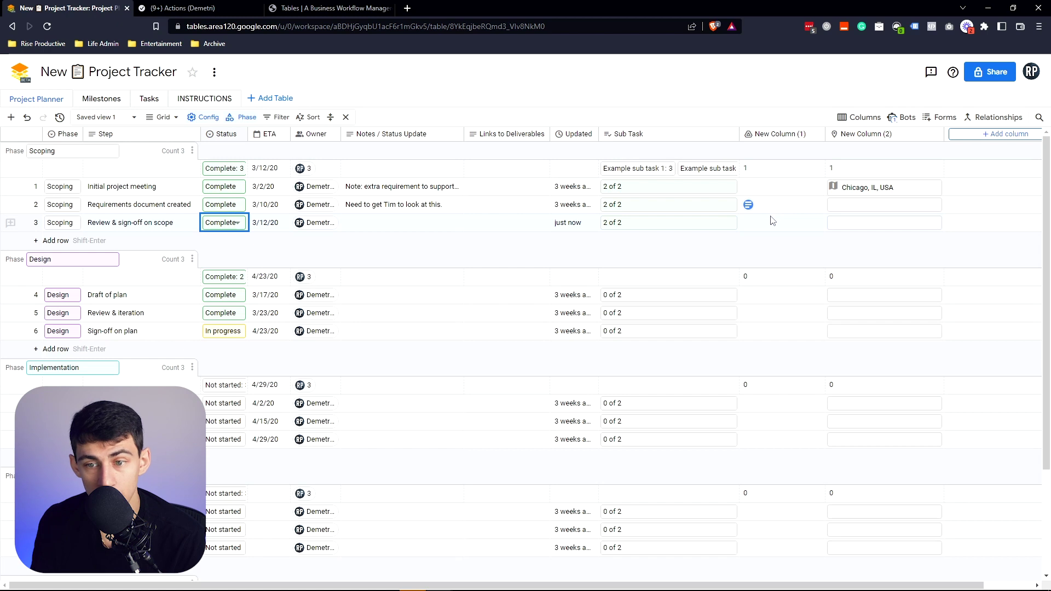
# Attach California.mp3 from Drive's Recent files to row 1's New Column (1) cell
pyautogui.click(767, 186)
pyautogui.click(748, 186)
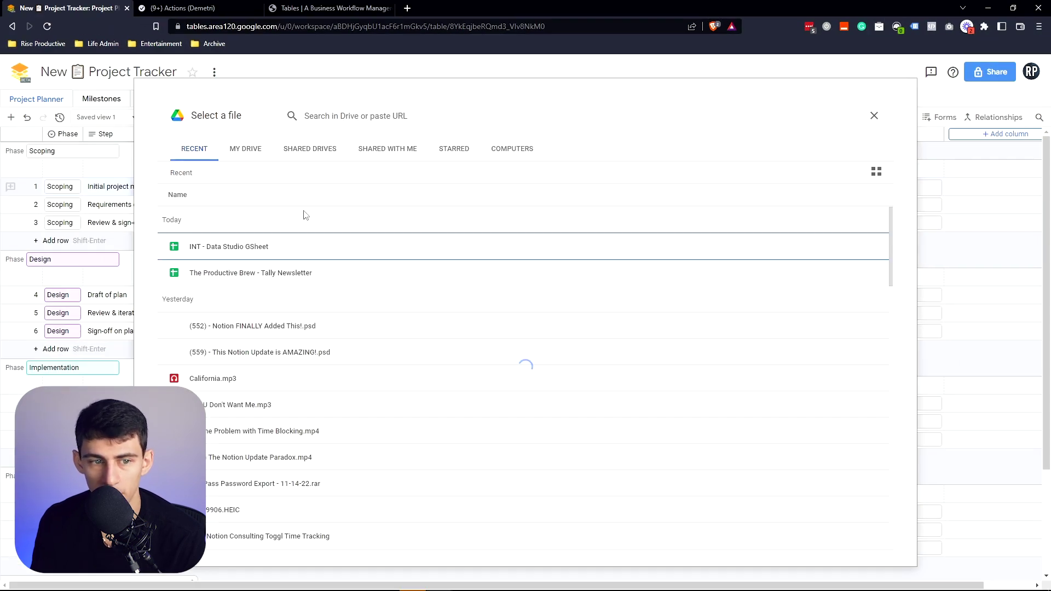
pyautogui.scroll(-4, 188, 334)
pyautogui.scroll(4, 188, 334)
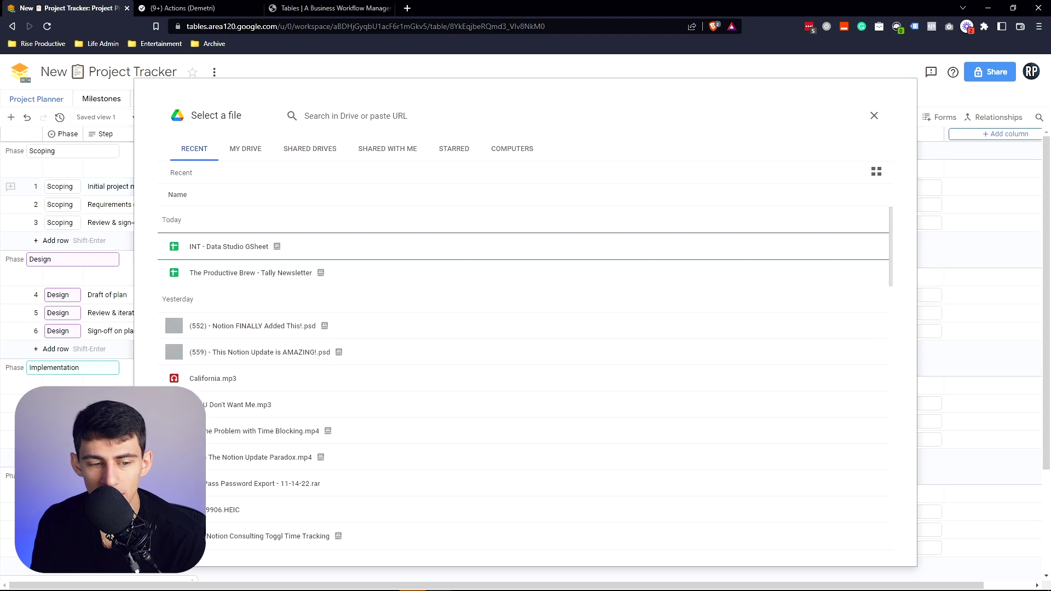
pyautogui.click(310, 147)
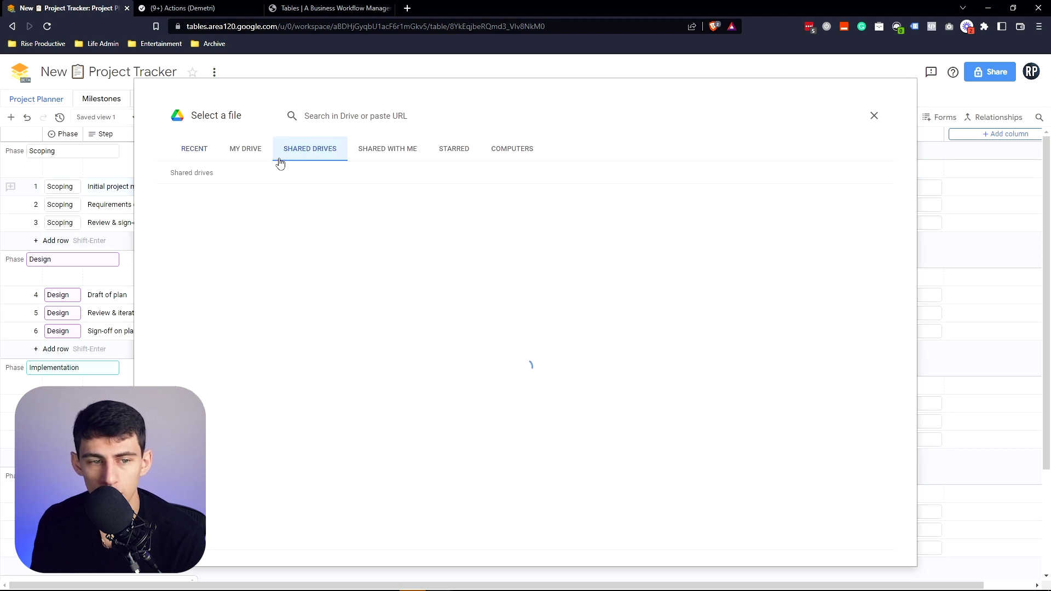
pyautogui.click(246, 153)
pyautogui.click(305, 157)
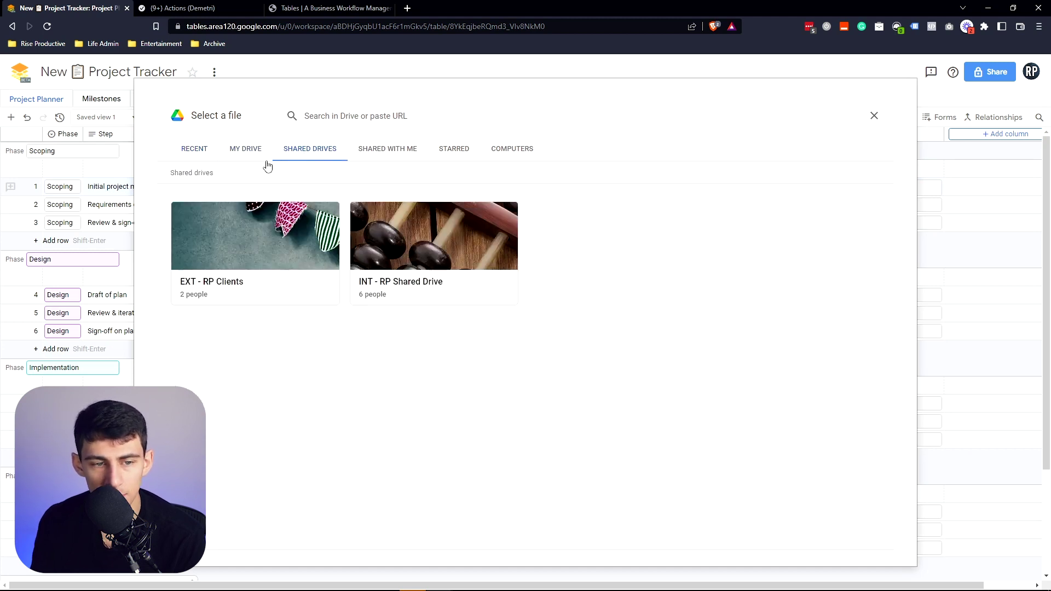
pyautogui.click(184, 154)
pyautogui.click(256, 378)
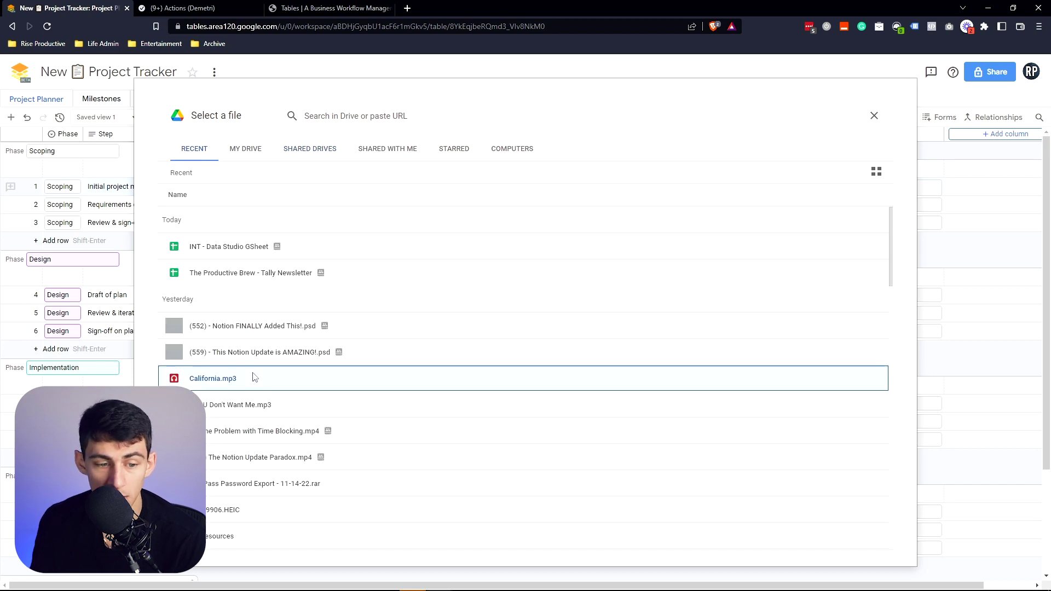
pyautogui.click(863, 536)
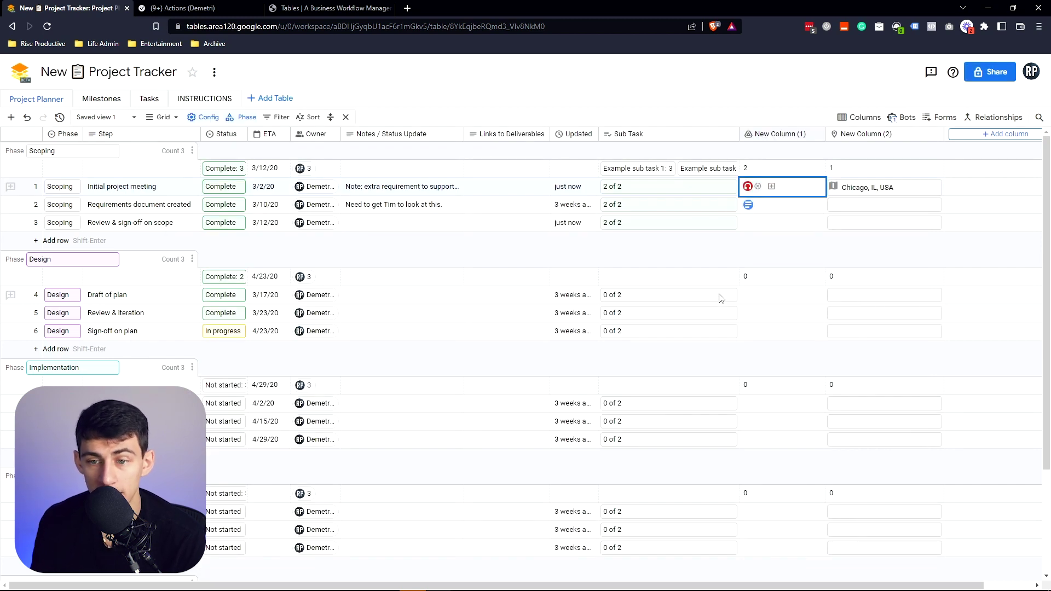
# Preview the attached California.mp3, then open the document linked in row 2
pyautogui.click(748, 188)
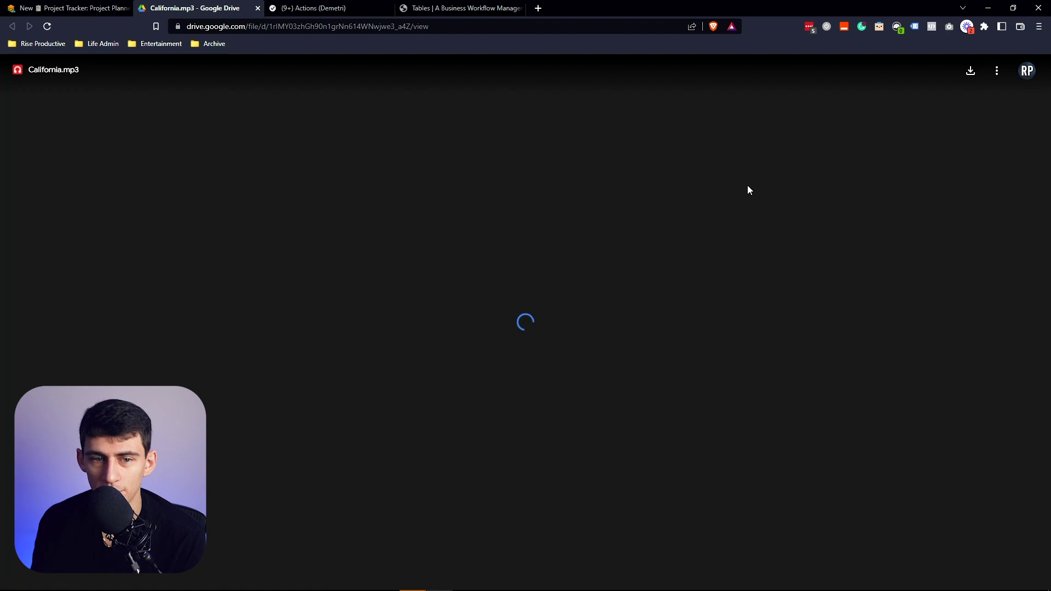
pyautogui.hotkey('ctrl', 'w')
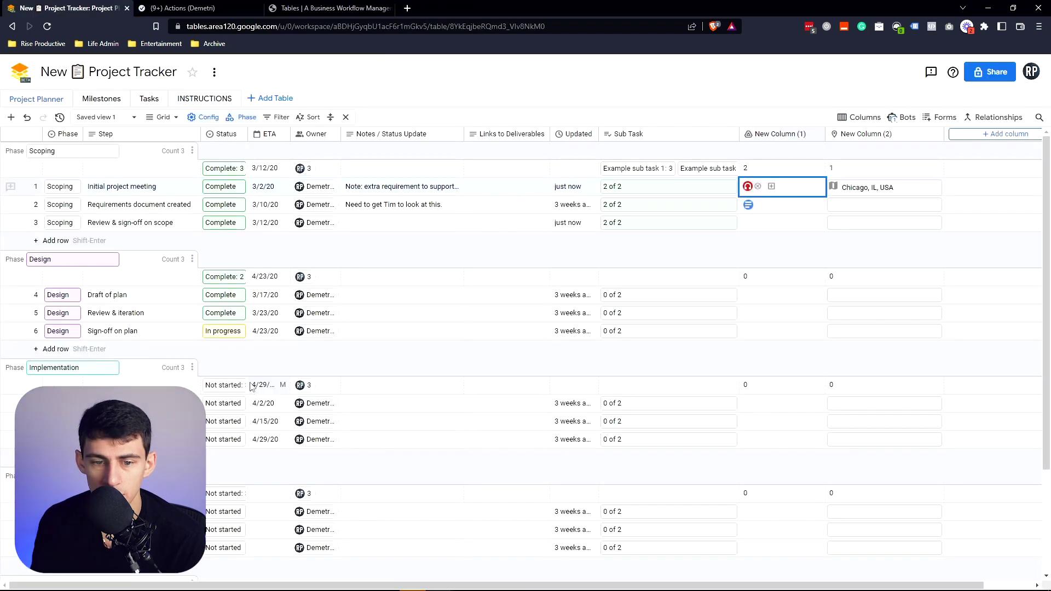
pyautogui.click(751, 207)
pyautogui.click(749, 206)
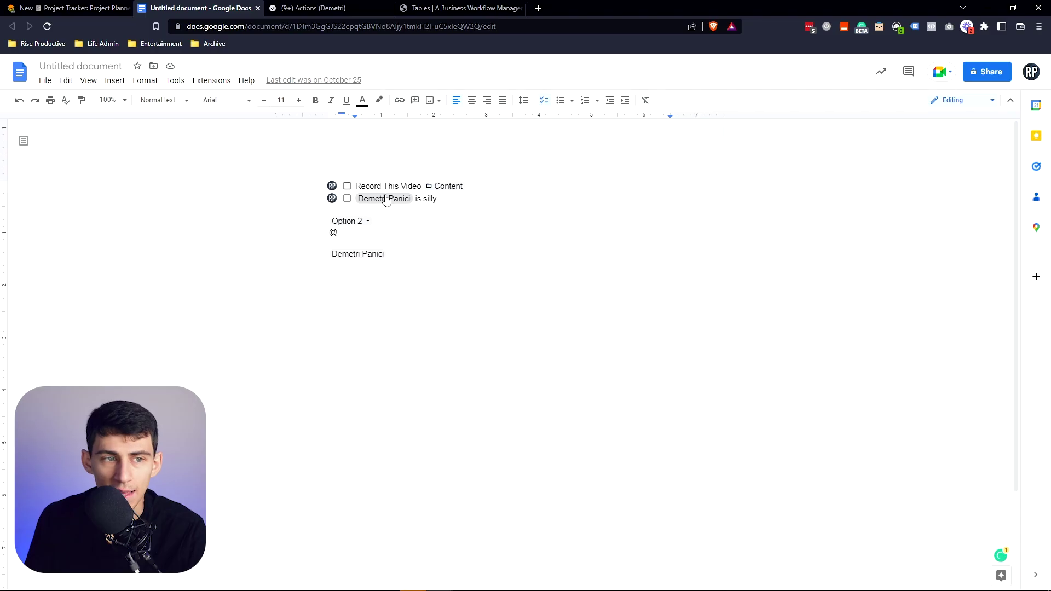
# Close the Untitled Google Docs tab
pyautogui.hotkey('ctrl', 'w')
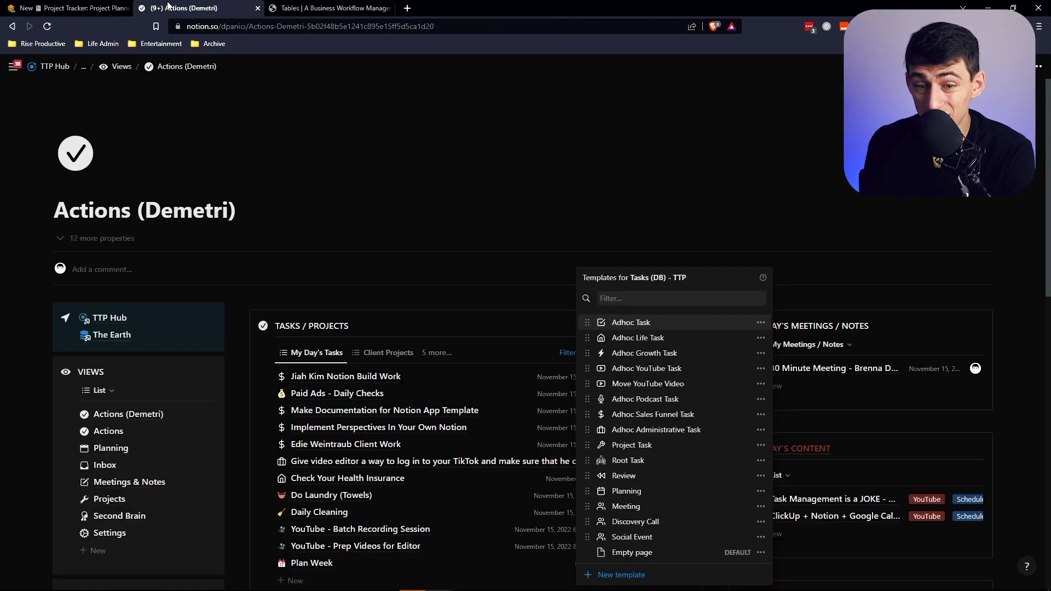
# Browse Notion's Settings, Members and My connections lists, then go back to the Project Tracker
pyautogui.click(653, 223)
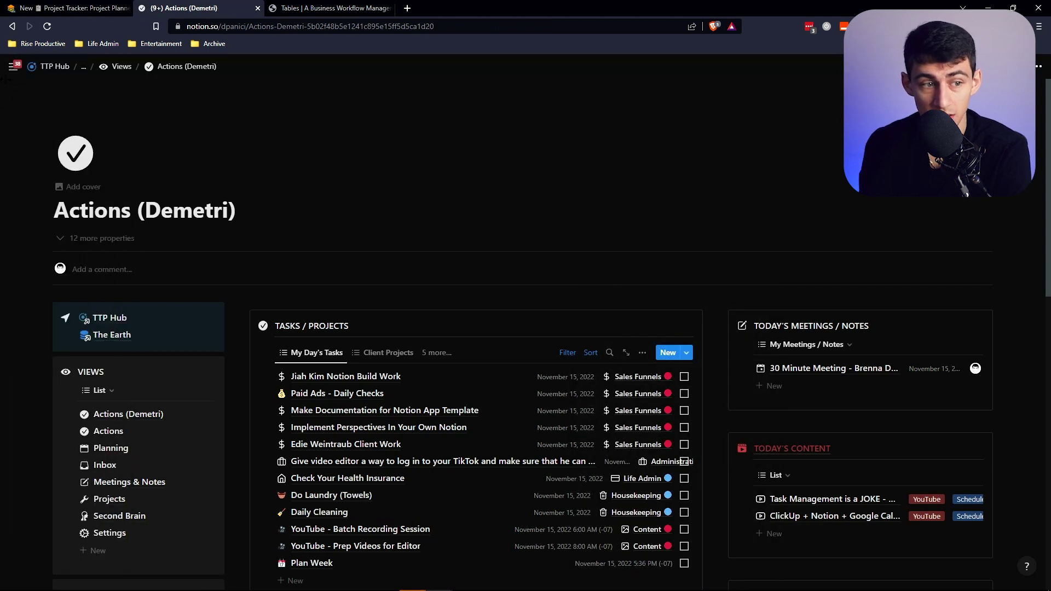
pyautogui.click(70, 154)
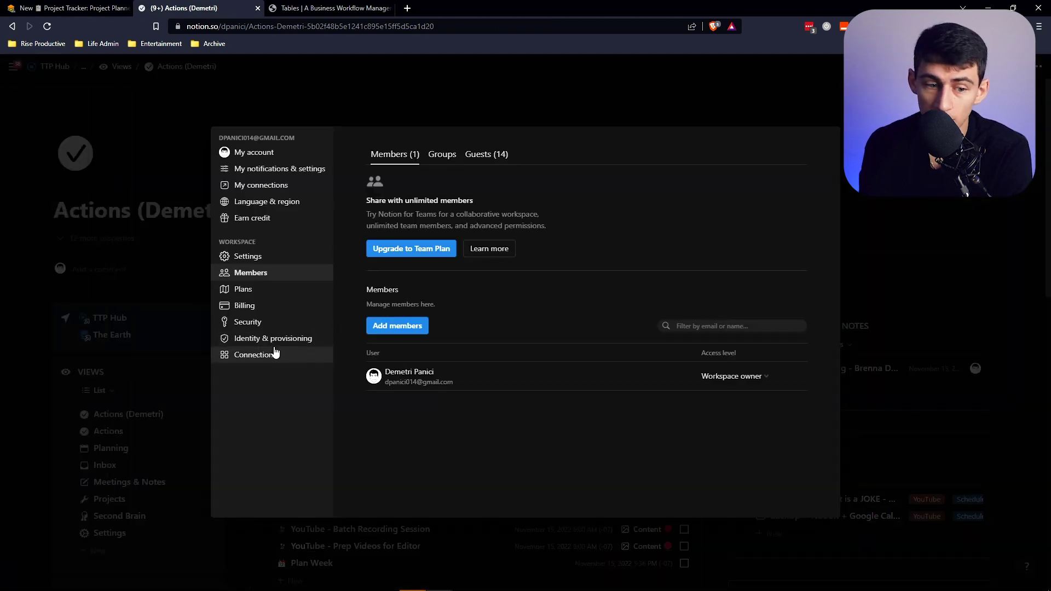
pyautogui.click(280, 262)
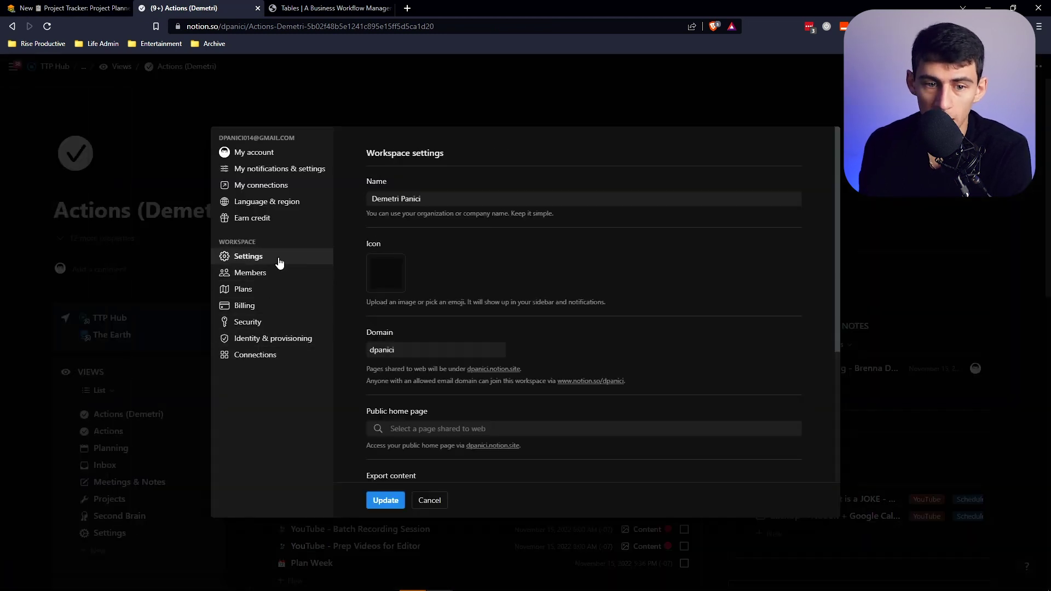
pyautogui.click(268, 274)
pyautogui.click(286, 187)
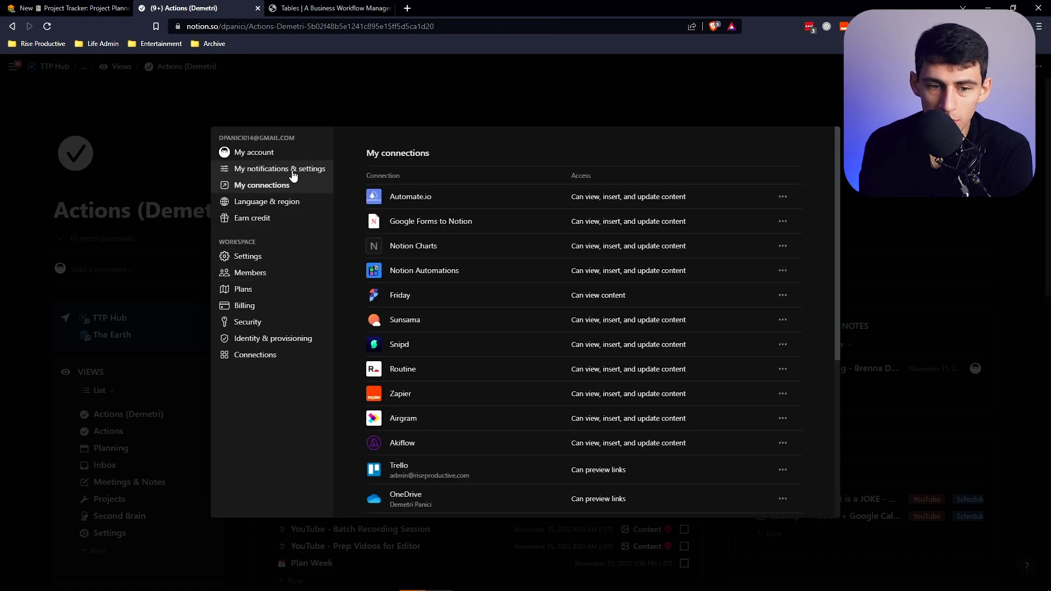
pyautogui.scroll(-5, 533, 384)
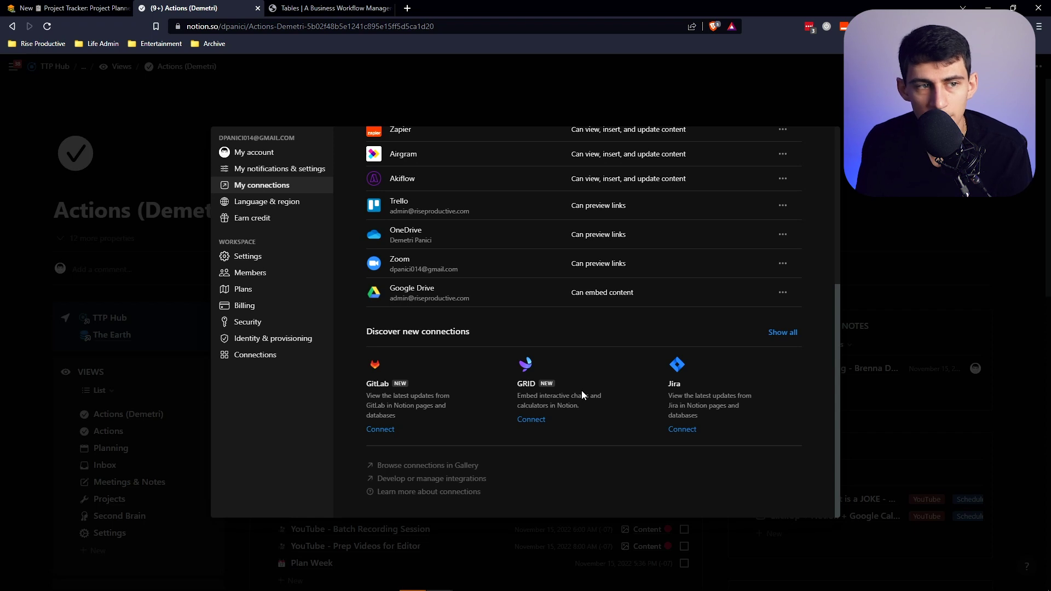
pyautogui.click(78, 6)
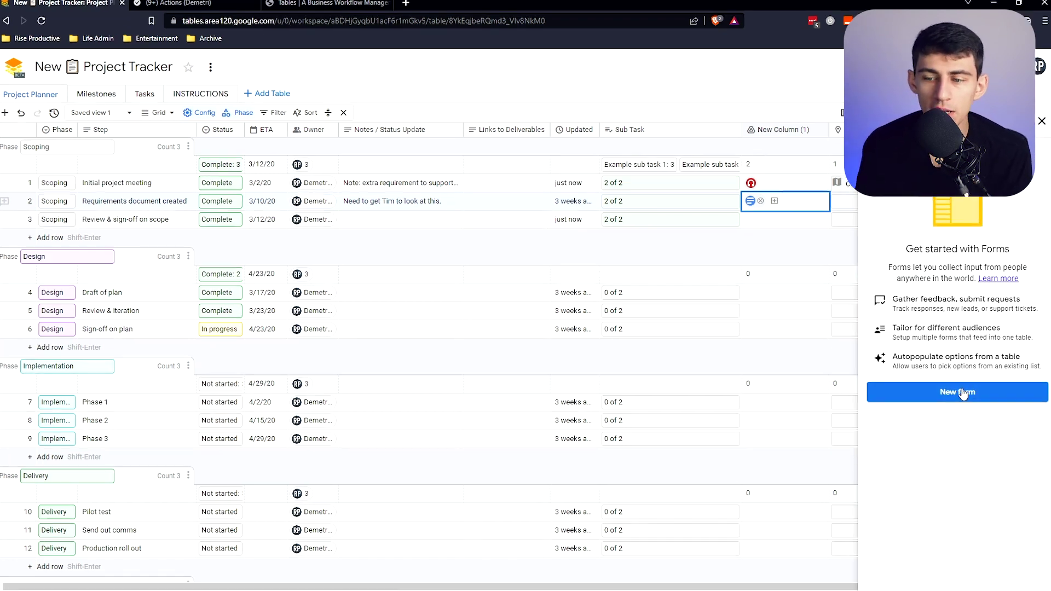
# Start a new form, preview its Phase choices, cancel it unsaved, and close Notion's settings
pyautogui.click(958, 392)
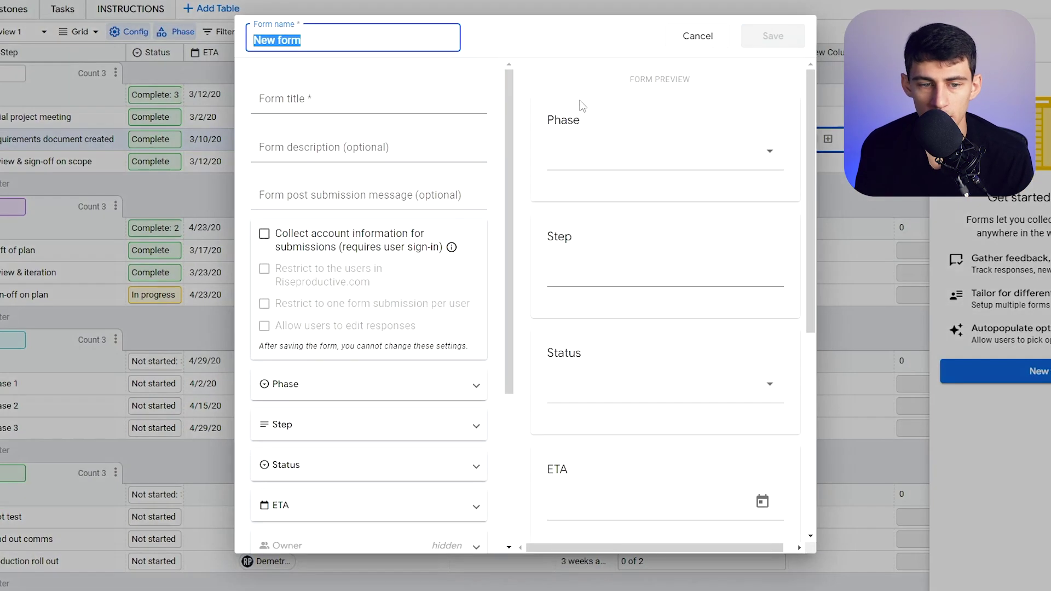
pyautogui.scroll(-4, 389, 138)
pyautogui.scroll(4, 384, 186)
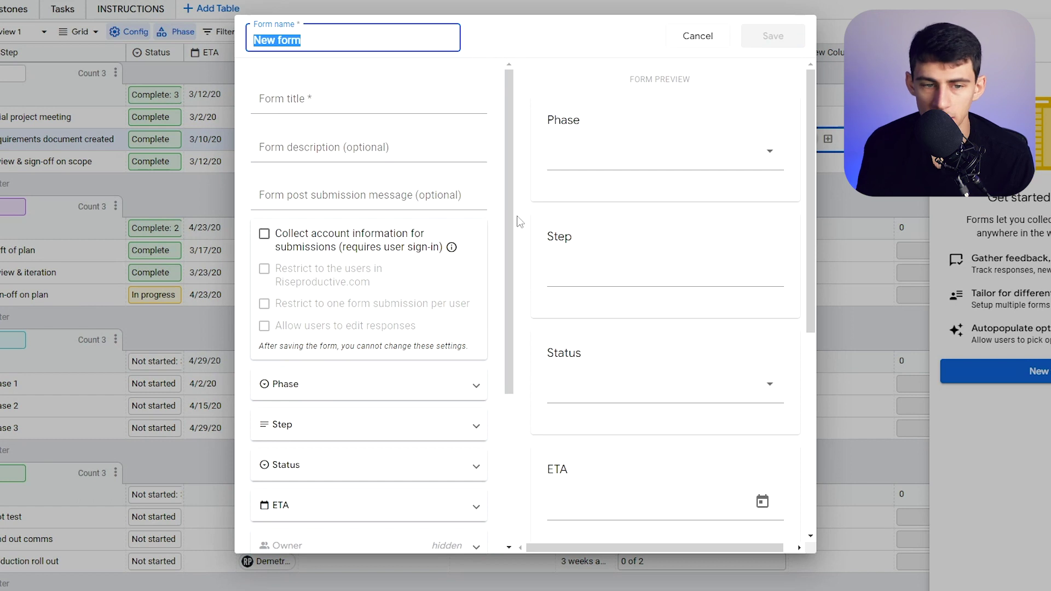
pyautogui.click(651, 140)
pyautogui.scroll(-1, 669, 239)
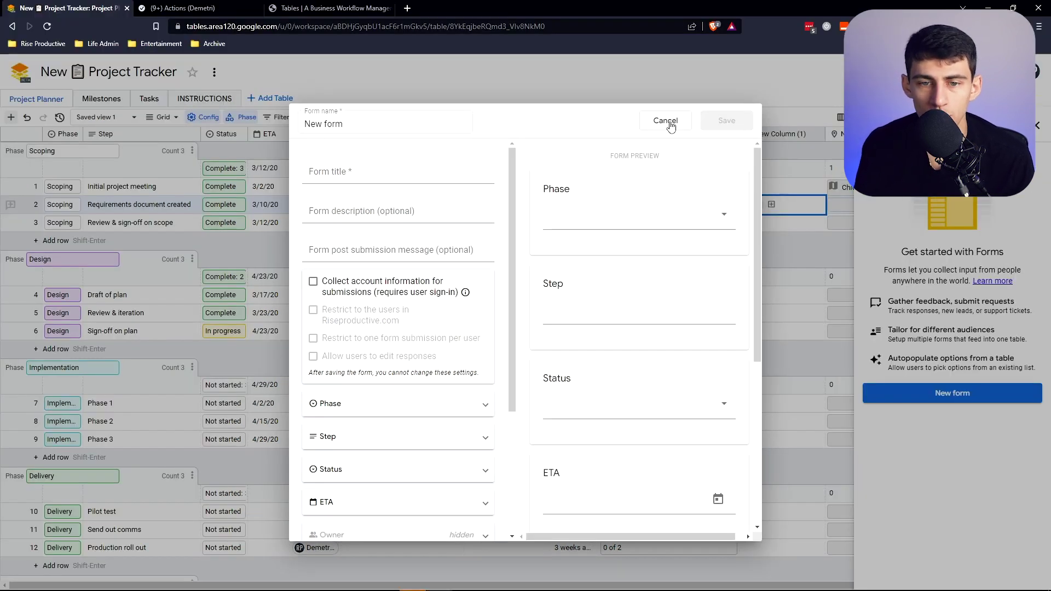
pyautogui.click(670, 122)
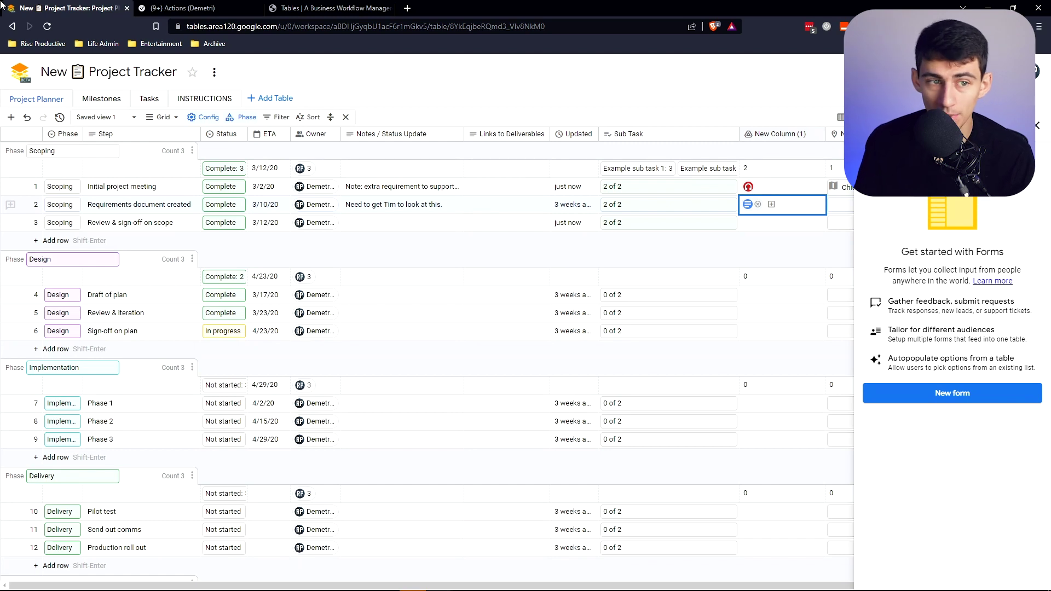
pyautogui.click(181, 8)
pyautogui.click(149, 180)
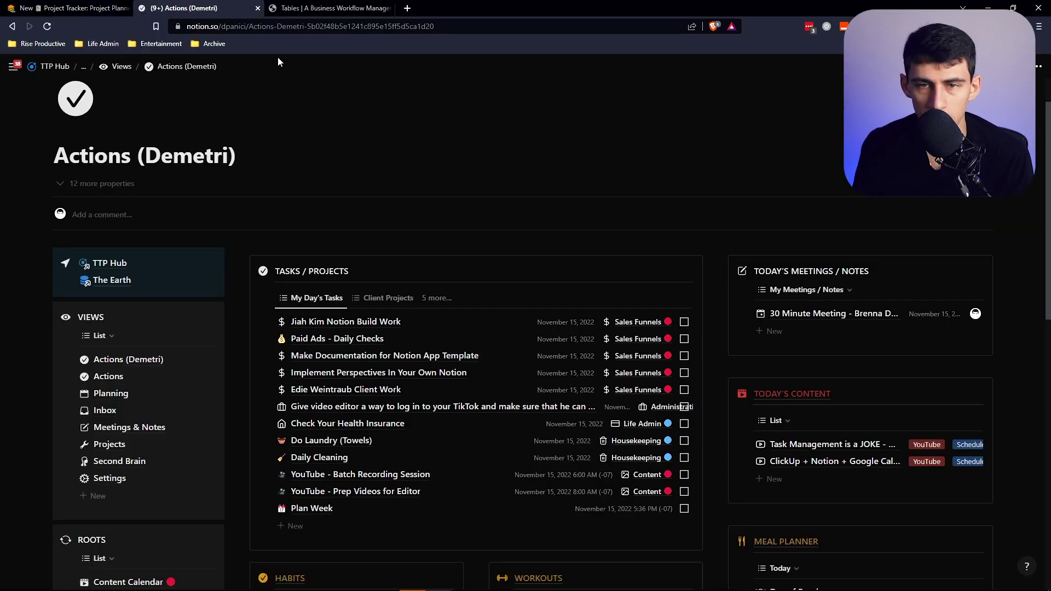
pyautogui.click(110, 8)
pyautogui.click(24, 79)
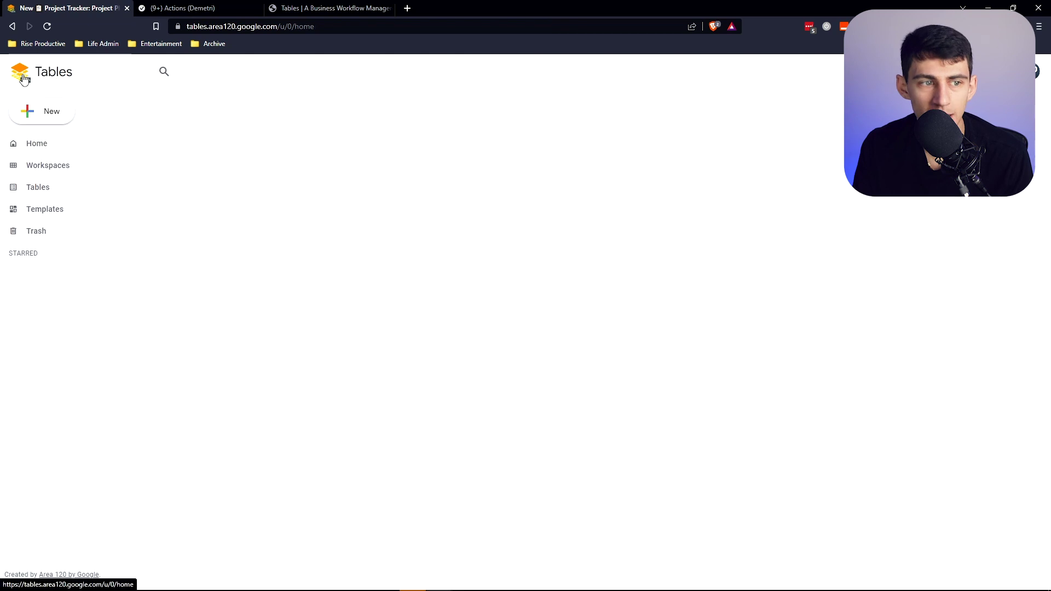
pyautogui.click(59, 163)
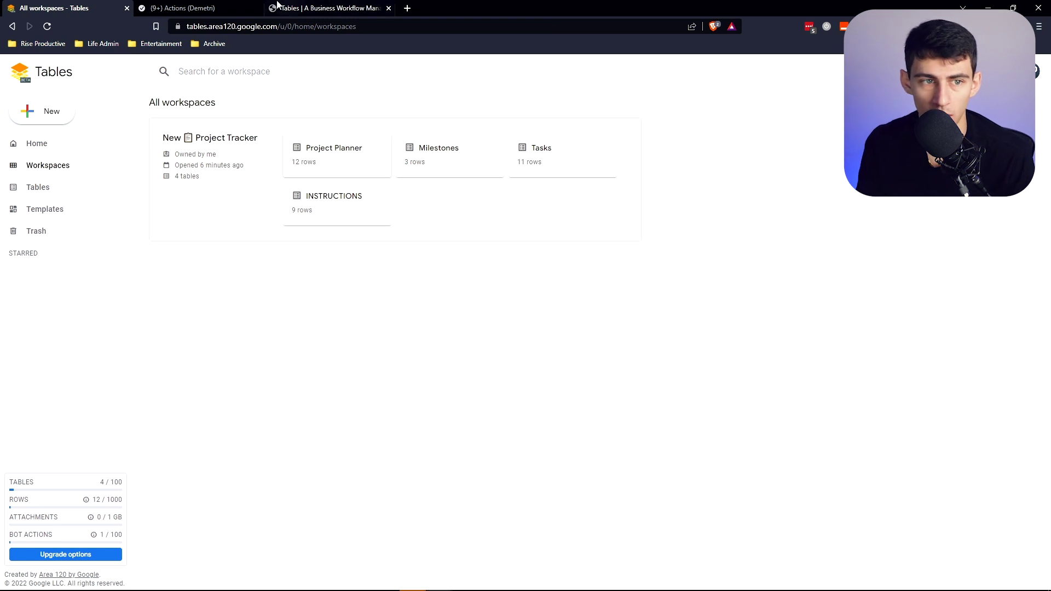
pyautogui.click(208, 7)
pyautogui.scroll(-1, 433, 219)
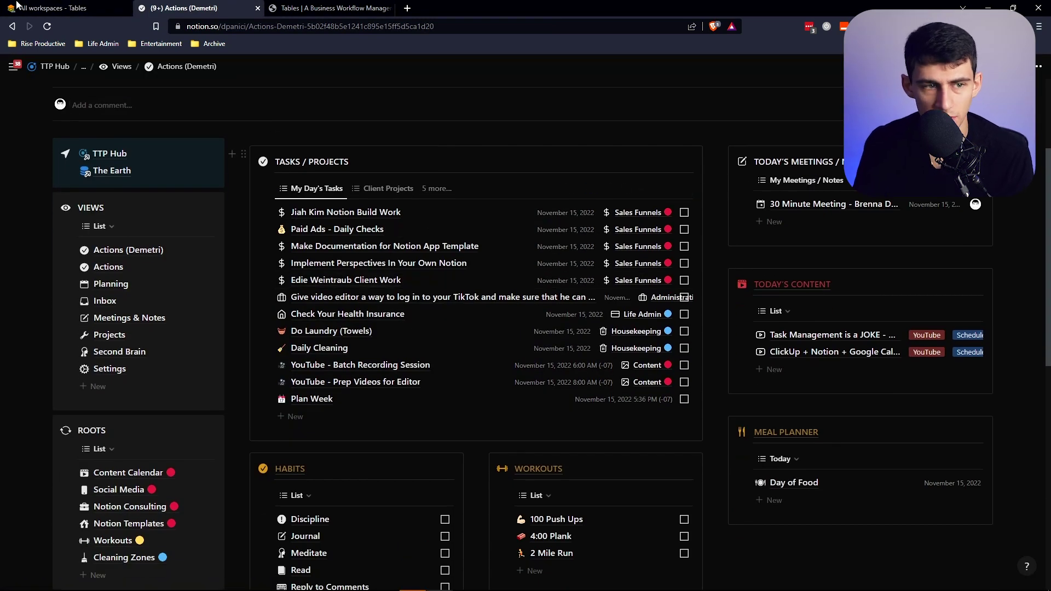
pyautogui.click(108, 7)
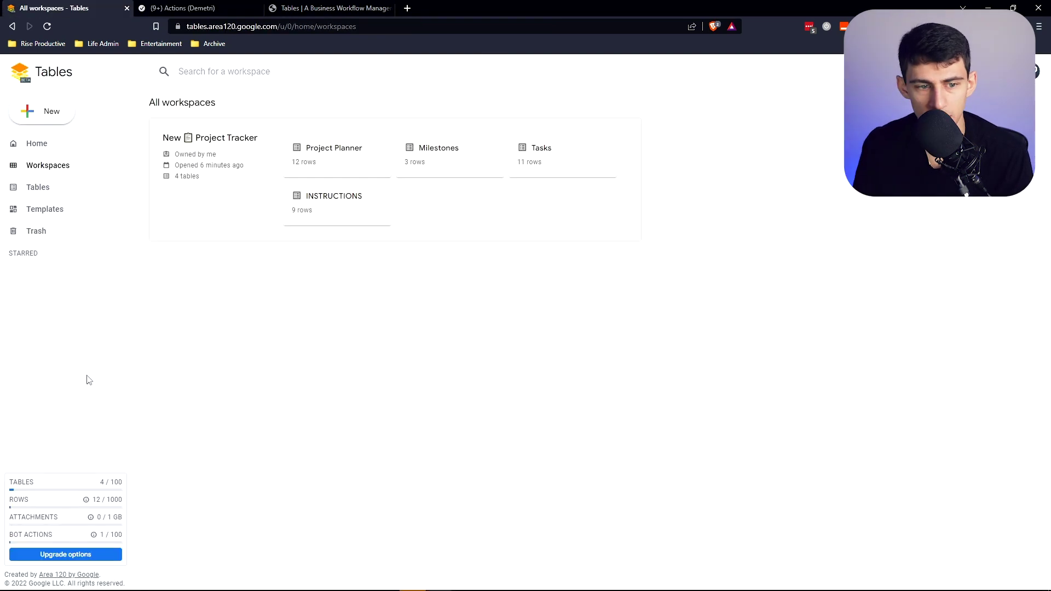
pyautogui.click(50, 148)
pyautogui.click(363, 167)
pyautogui.click(216, 7)
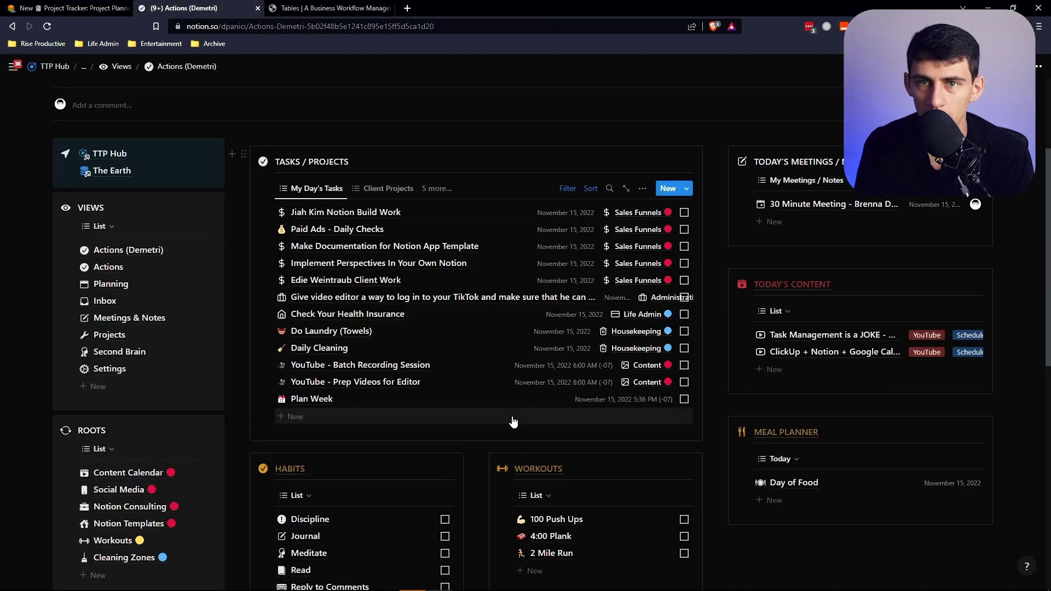
pyautogui.scroll(1, 513, 421)
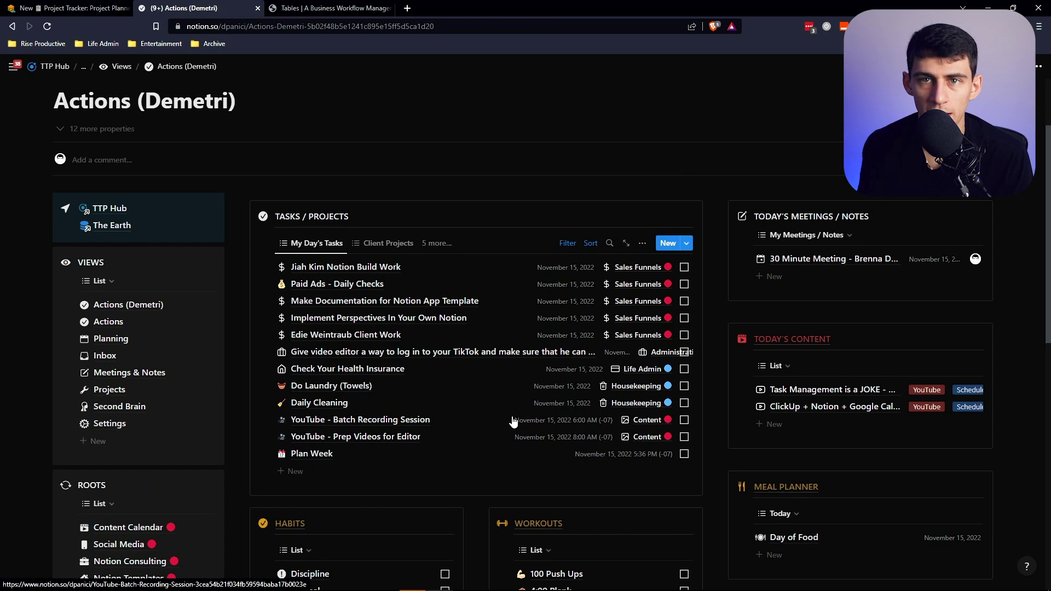